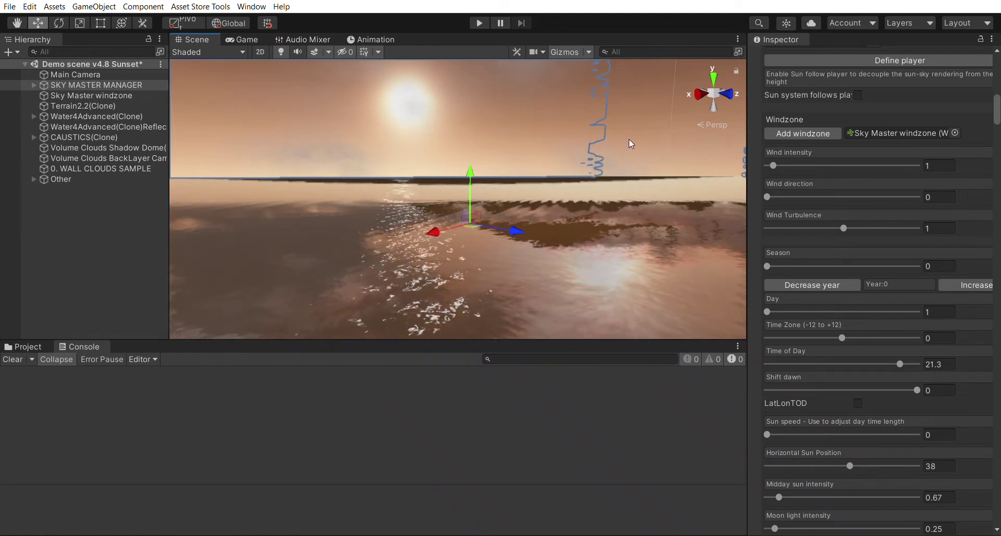
# Set Sky Master's Time Zone to 1.5, move Time of Day earlier, and view through the Game camera.
pyautogui.moveTo(843, 325); pyautogui.dragTo(854, 325)
pyautogui.moveTo(899, 363)
pyautogui.mouseDown()
pyautogui.moveTo(891, 354)
pyautogui.moveTo(899, 350)
pyautogui.moveTo(841, 346)
pyautogui.mouseUp()
pyautogui.click(247, 40)
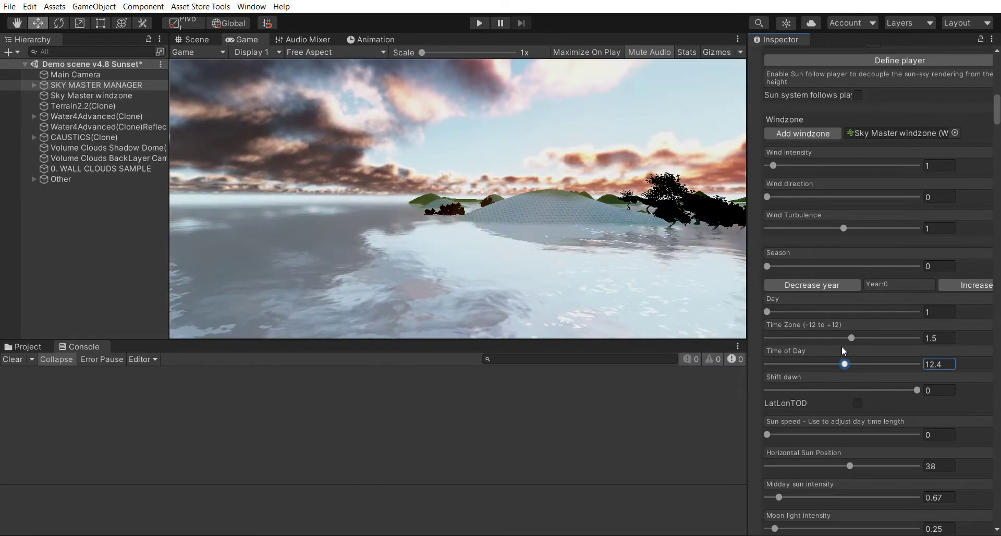
# Try out sun angles and times, settling on Time of Day 11.5 and Horizontal Sun Position 32.
pyautogui.moveTo(850, 463)
pyautogui.mouseDown()
pyautogui.moveTo(861, 458)
pyautogui.moveTo(844, 448)
pyautogui.mouseUp()
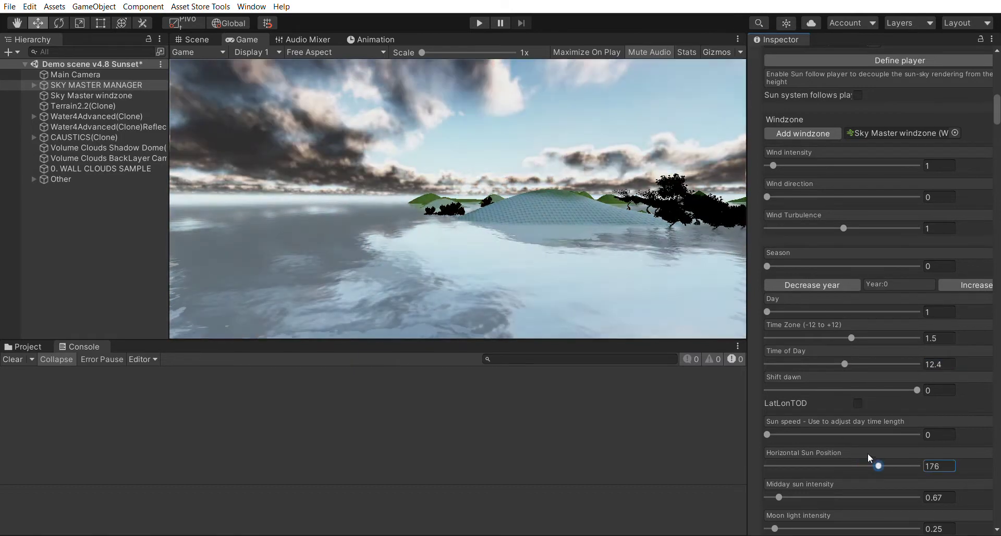
pyautogui.moveTo(852, 362); pyautogui.dragTo(834, 356)
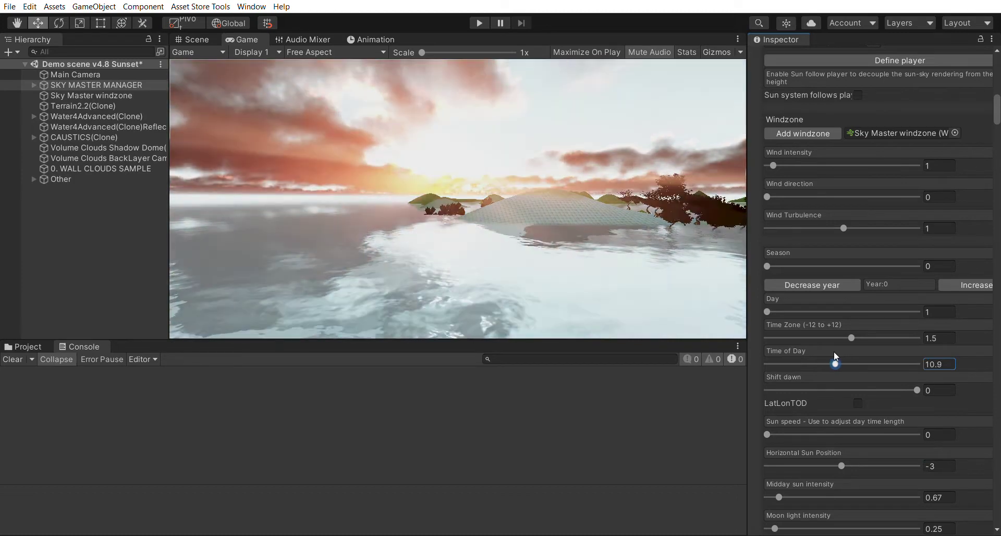
pyautogui.moveTo(833, 353); pyautogui.dragTo(833, 348)
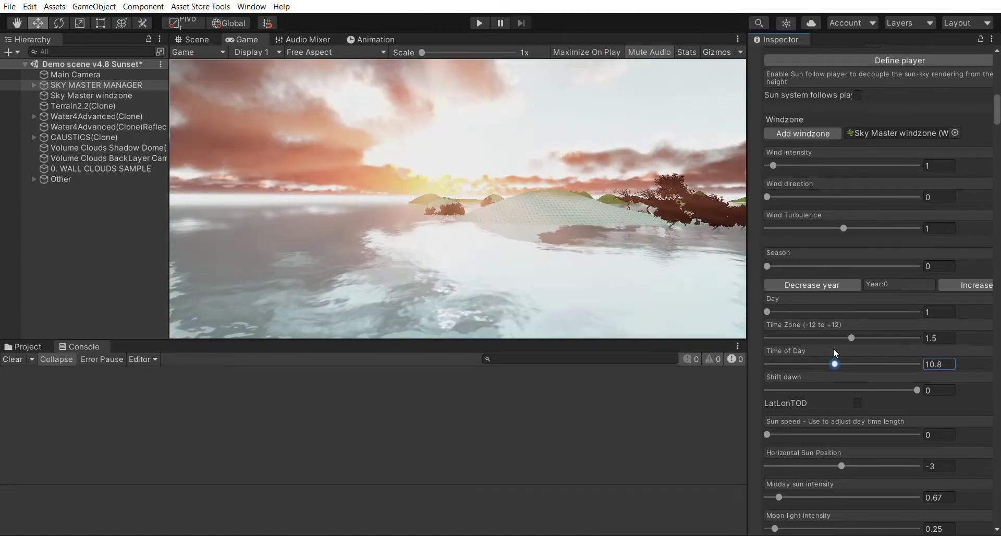
pyautogui.moveTo(843, 453); pyautogui.dragTo(841, 451)
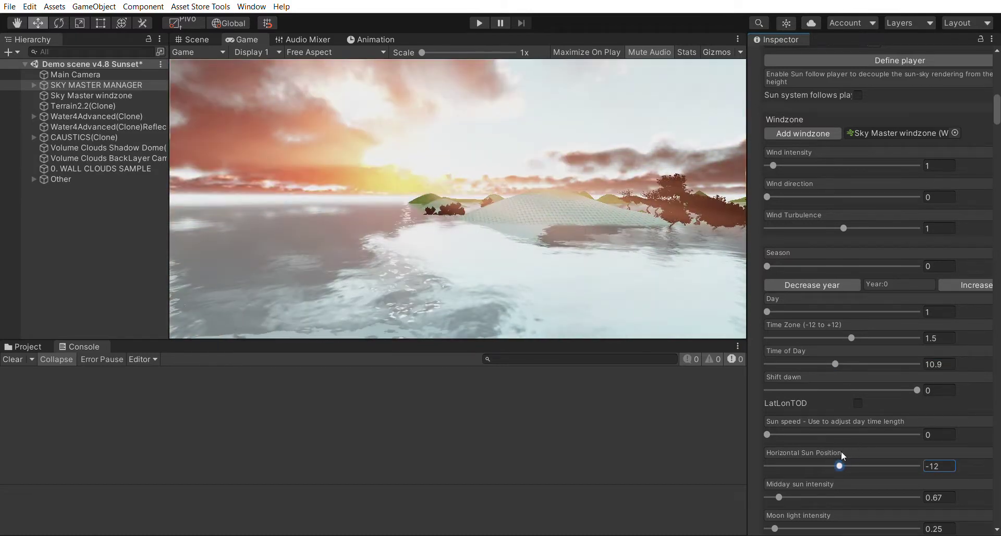
pyautogui.moveTo(833, 363)
pyautogui.mouseDown()
pyautogui.moveTo(860, 352)
pyautogui.moveTo(844, 351)
pyautogui.mouseUp()
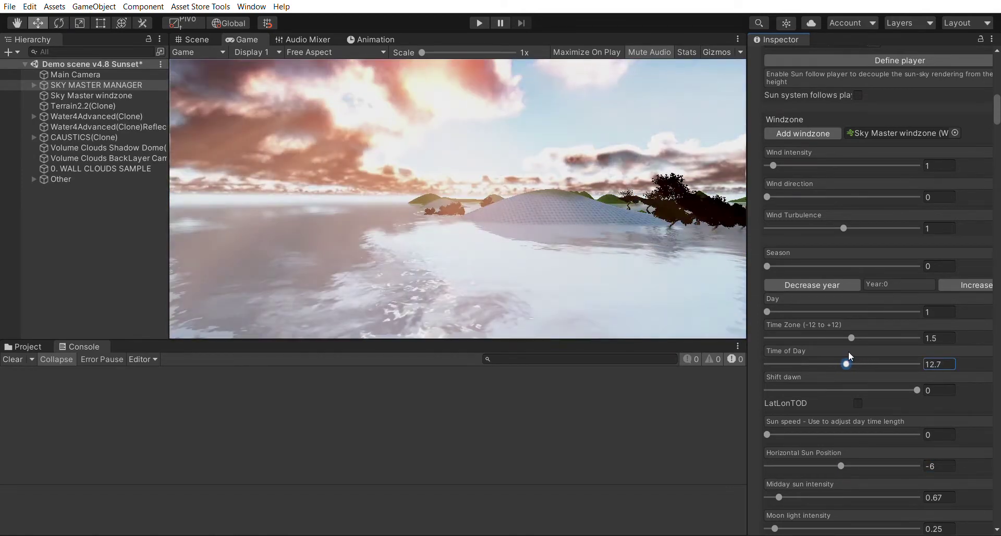
pyautogui.moveTo(842, 352); pyautogui.dragTo(842, 353)
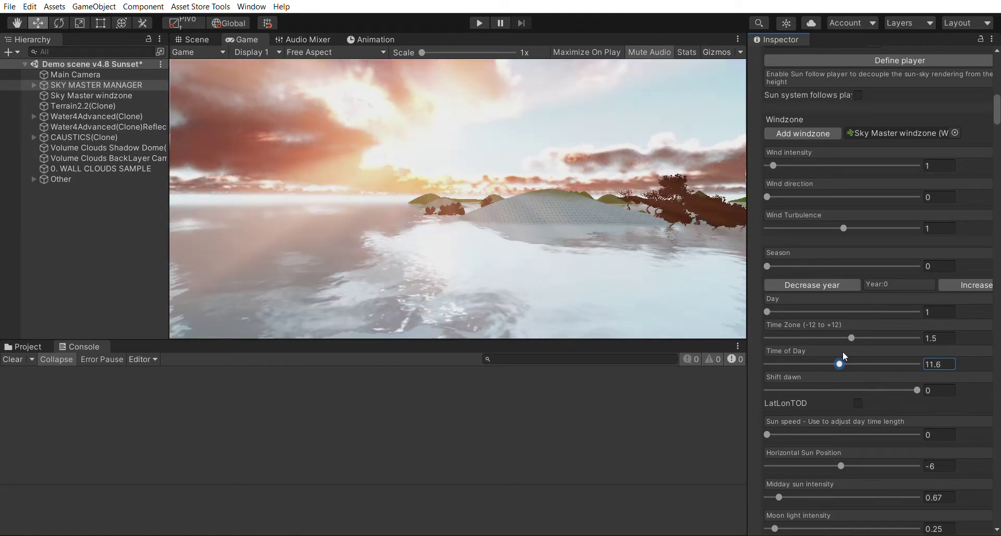
pyautogui.moveTo(842, 449); pyautogui.dragTo(850, 450)
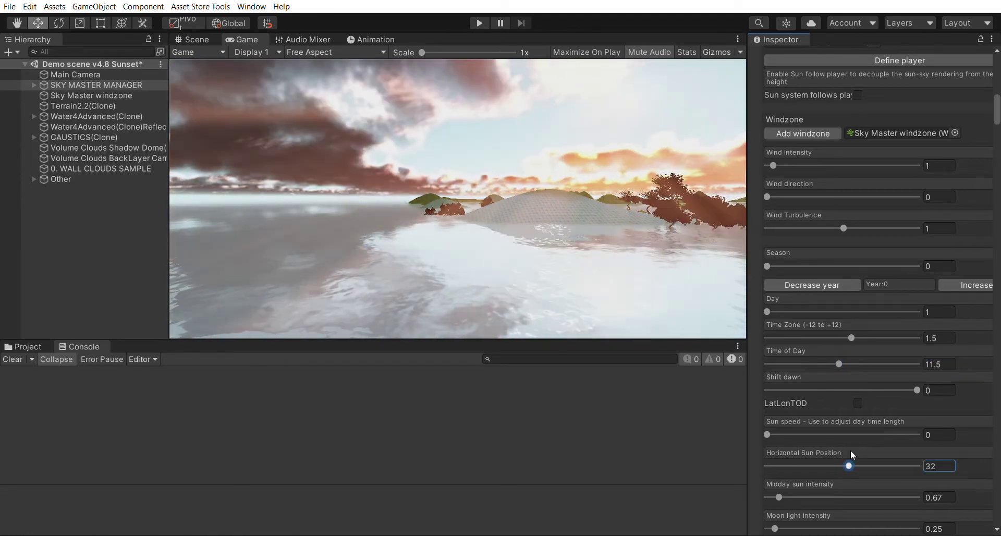
# Lower the Midday sun intensity to 0.51.
pyautogui.scroll(-5, 834, 422)
pyautogui.moveTo(784, 370)
pyautogui.mouseDown()
pyautogui.moveTo(892, 367)
pyautogui.moveTo(775, 367)
pyautogui.mouseUp()
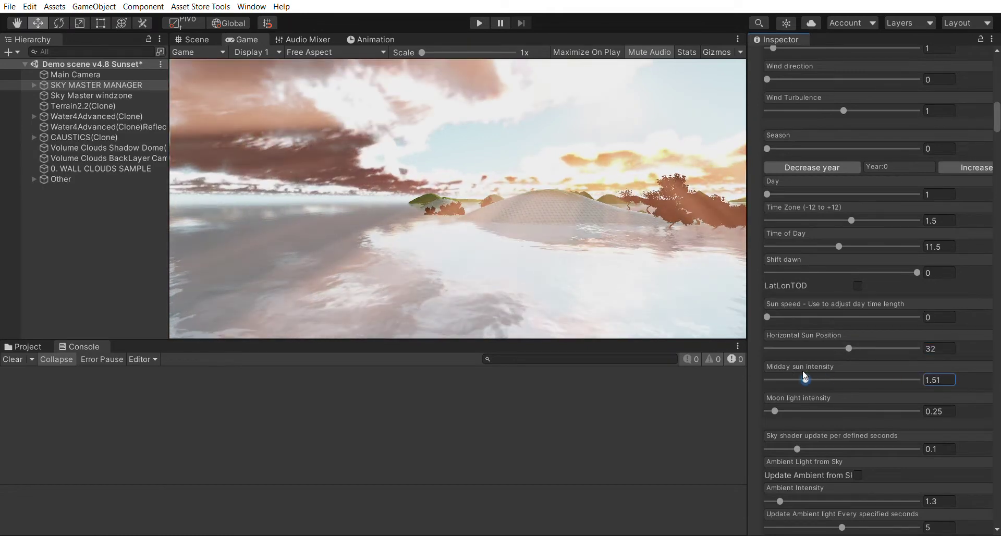
pyautogui.moveTo(776, 366); pyautogui.dragTo(774, 367)
# Set Sky Coloration intensity to its minimum -0.35 and turn off Gradient on Water.
pyautogui.scroll(-5, 810, 386)
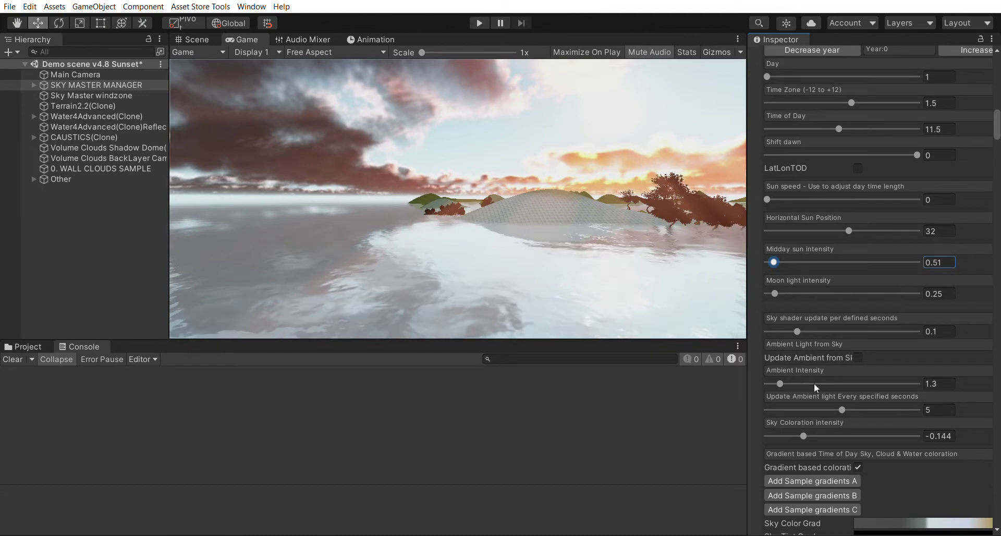
pyautogui.moveTo(804, 435); pyautogui.dragTo(756, 420)
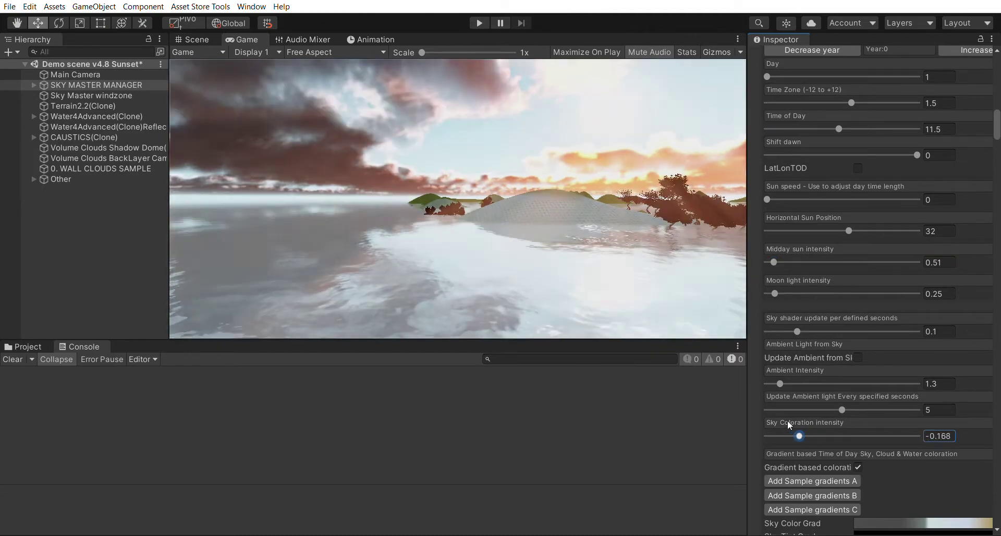
pyautogui.scroll(-10, 855, 364)
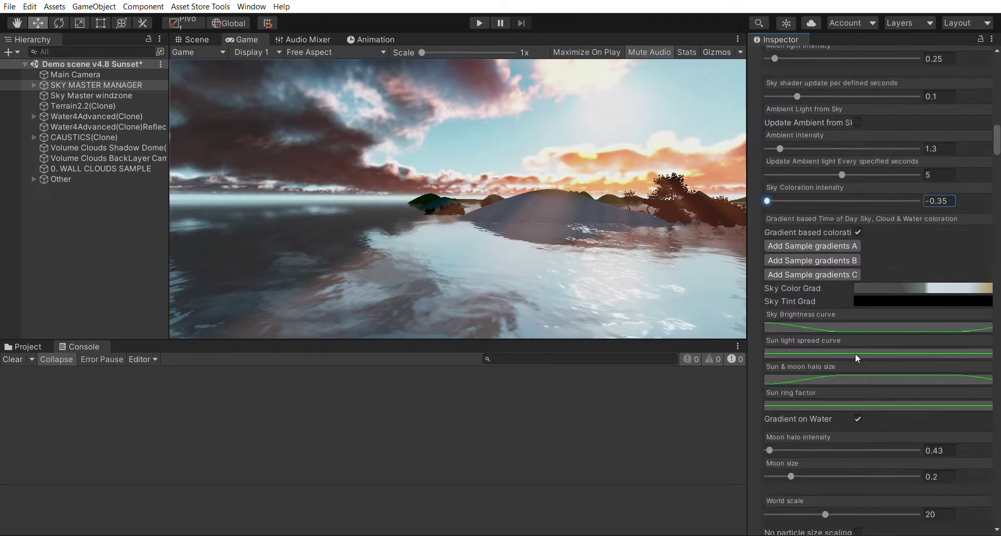
pyautogui.scroll(-10, 854, 353)
pyautogui.scroll(5, 859, 348)
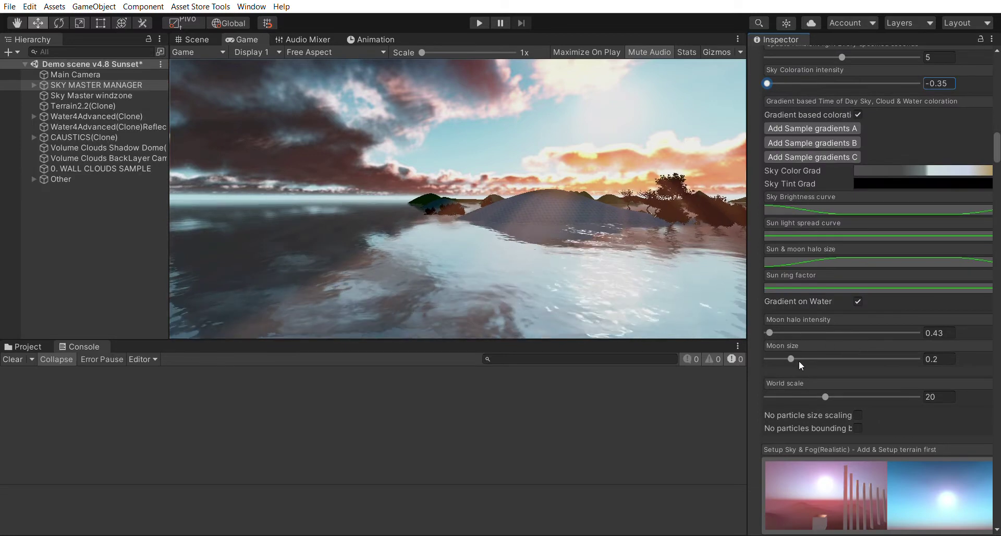
pyautogui.click(857, 300)
# Turn Gradient on Water back on.
pyautogui.click(858, 301)
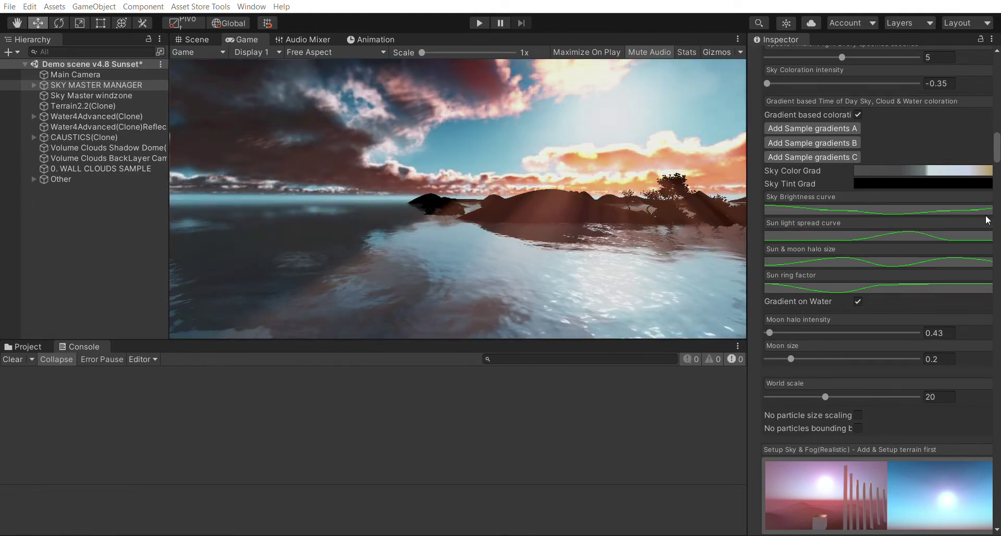
pyautogui.scroll(7, 862, 274)
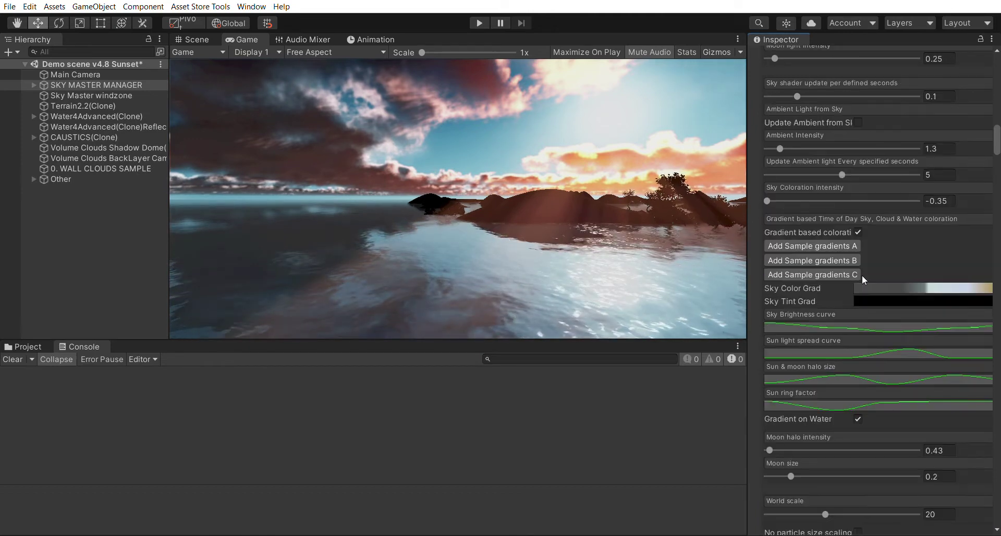
# Rotate the sun horizontally, settling Horizontal Sun Position at 45.
pyautogui.scroll(2, 861, 274)
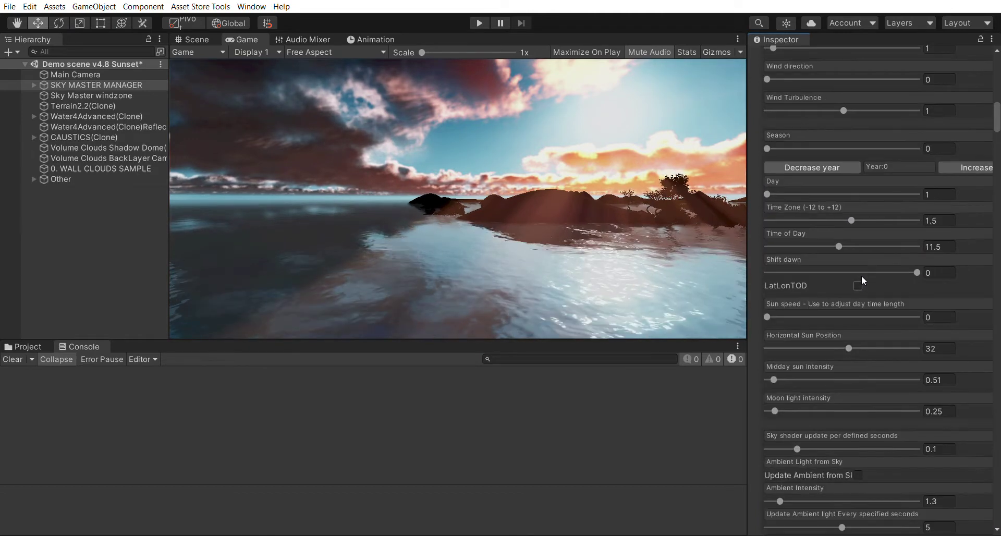
pyautogui.scroll(2, 861, 275)
pyautogui.scroll(2, 861, 280)
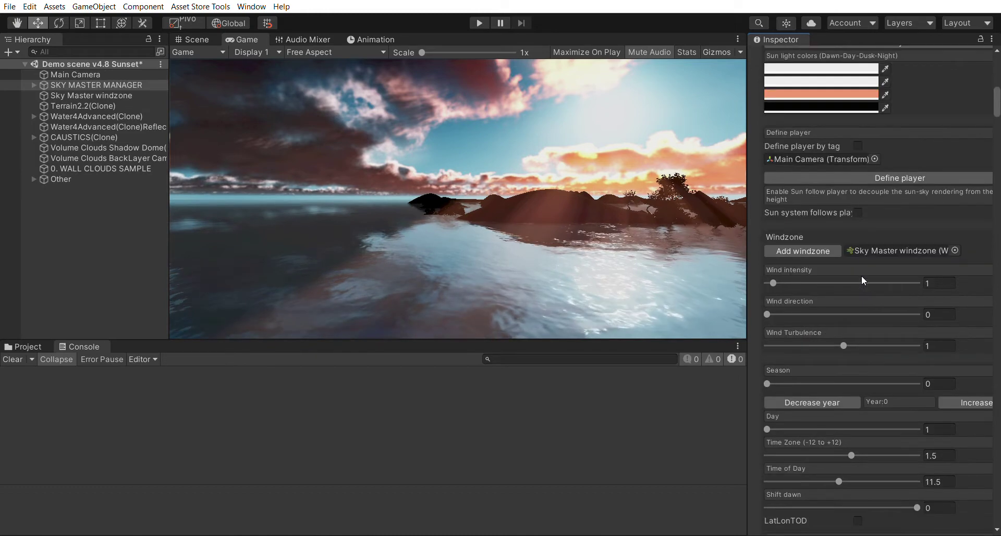
pyautogui.scroll(-6, 861, 275)
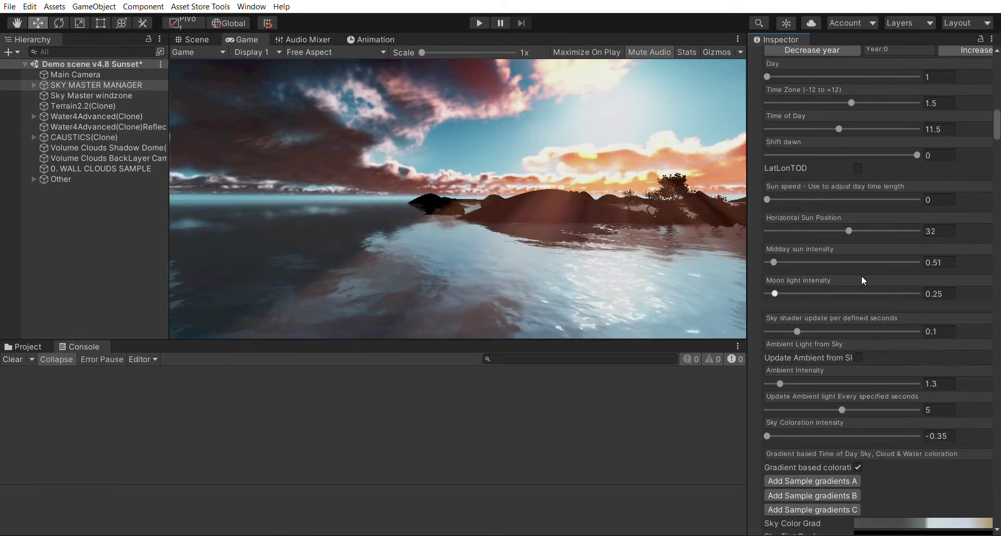
pyautogui.moveTo(853, 228)
pyautogui.mouseDown()
pyautogui.moveTo(863, 217)
pyautogui.moveTo(844, 221)
pyautogui.mouseUp()
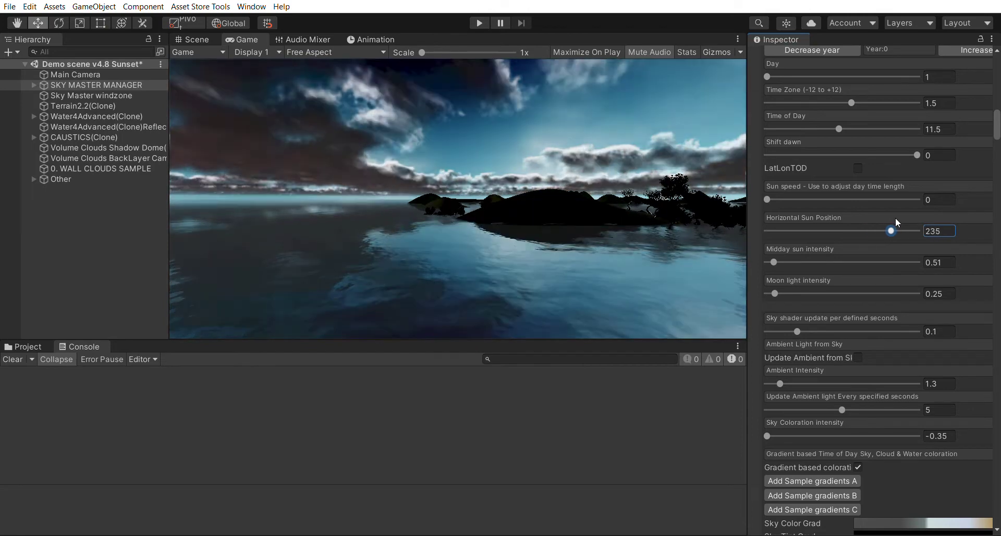
pyautogui.moveTo(845, 221); pyautogui.dragTo(853, 220)
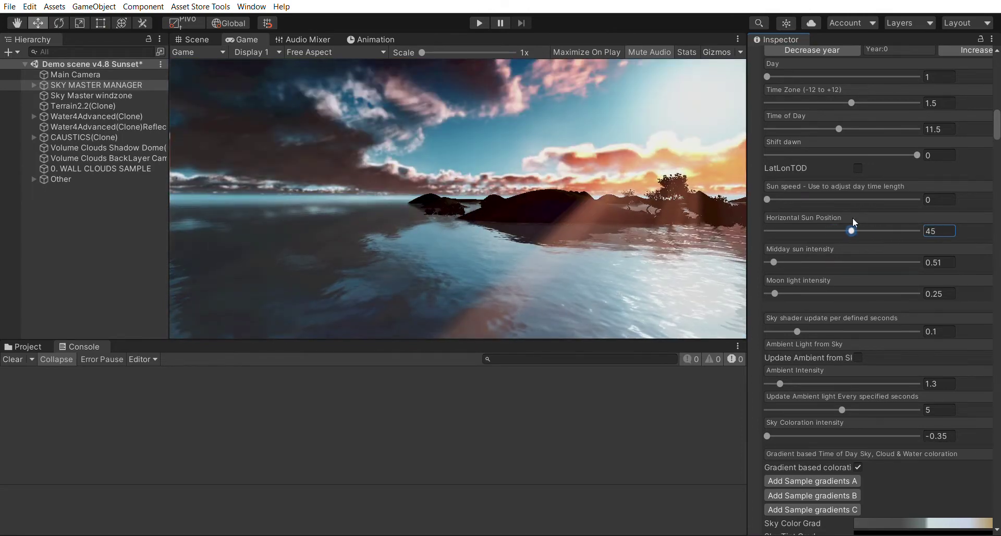
pyautogui.scroll(10, 875, 234)
pyautogui.scroll(5, 876, 234)
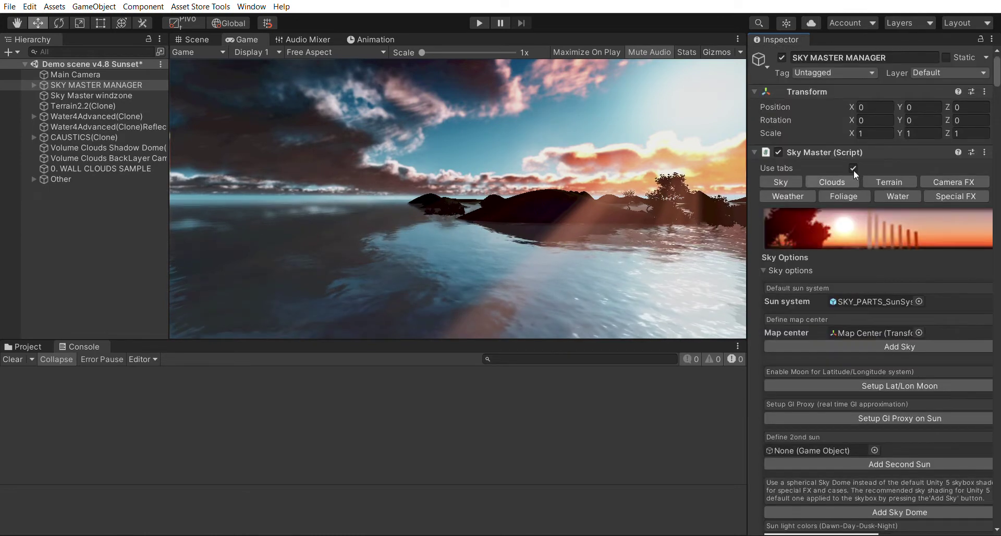
# In the cloud settings, lower raycast noise steps, keep sunny cloud density 0, set Horizon Adjust 292.
pyautogui.click(851, 181)
pyautogui.scroll(-10, 869, 293)
pyautogui.scroll(5, 869, 293)
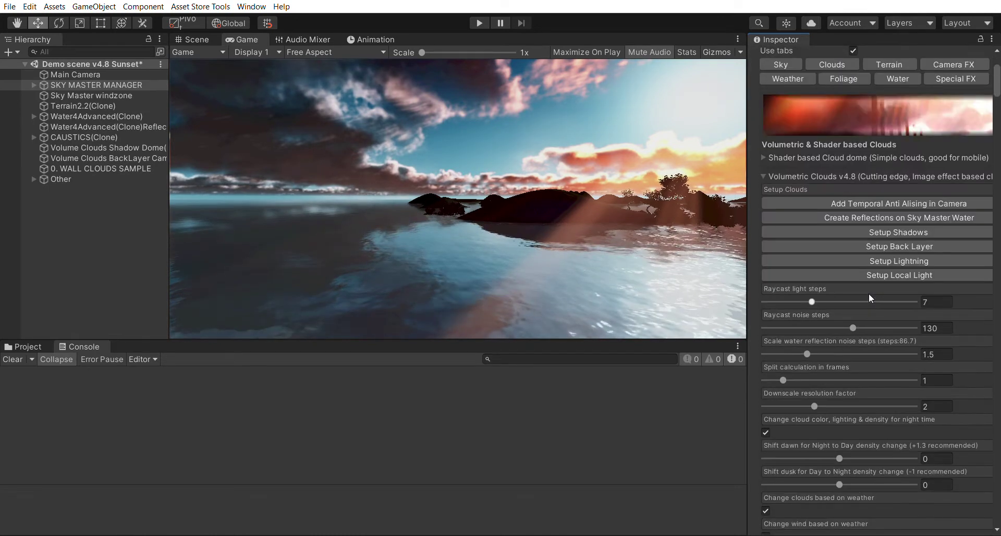
pyautogui.scroll(-3, 855, 221)
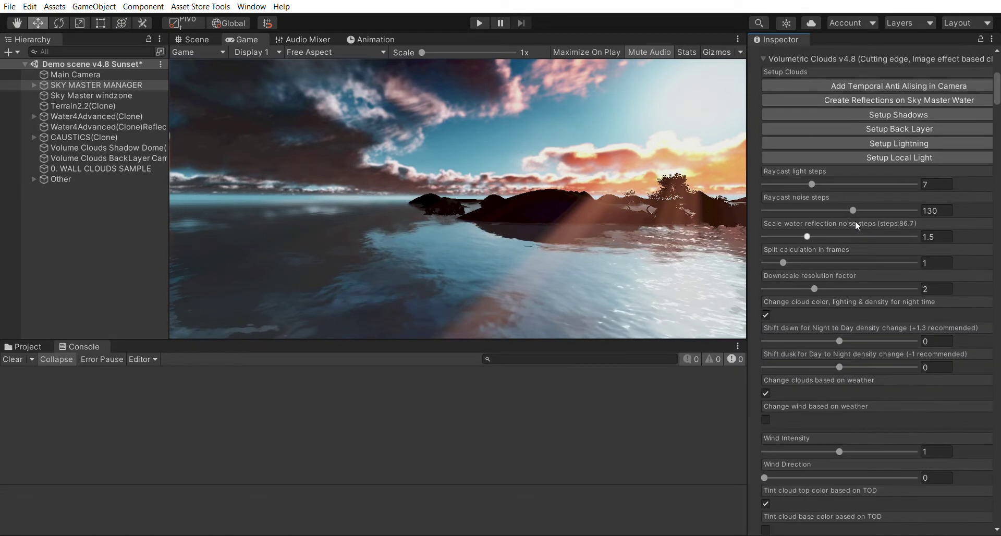
pyautogui.moveTo(852, 198)
pyautogui.mouseDown()
pyautogui.moveTo(811, 199)
pyautogui.moveTo(903, 199)
pyautogui.moveTo(893, 197)
pyautogui.mouseUp()
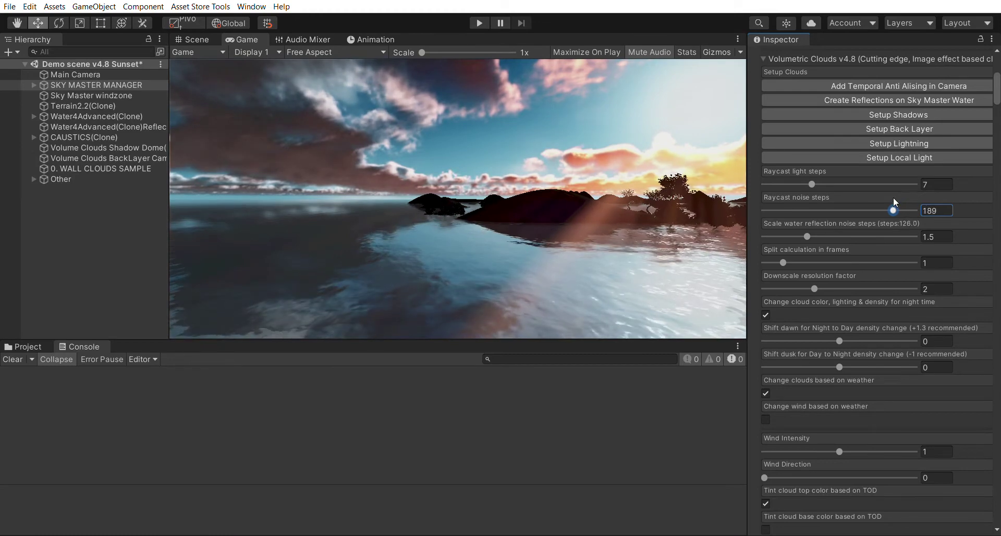
pyautogui.scroll(-3, 881, 211)
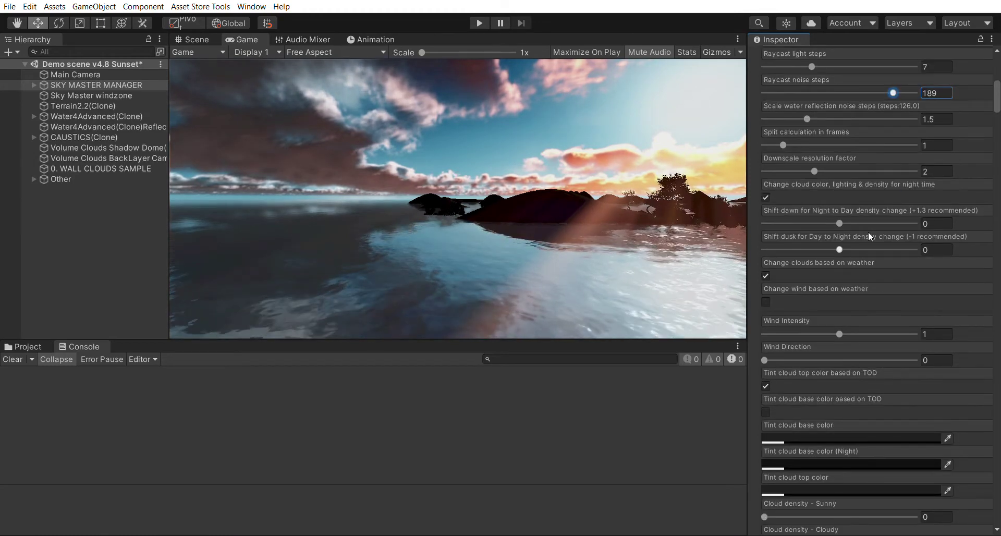
pyautogui.moveTo(849, 214); pyautogui.dragTo(838, 213)
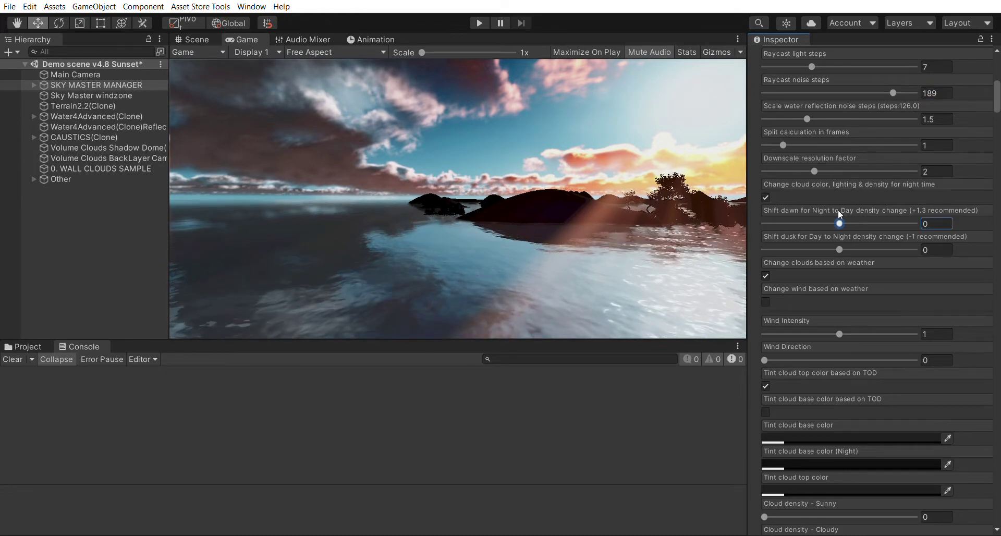
pyautogui.scroll(-5, 837, 210)
pyautogui.moveTo(844, 302); pyautogui.dragTo(842, 292)
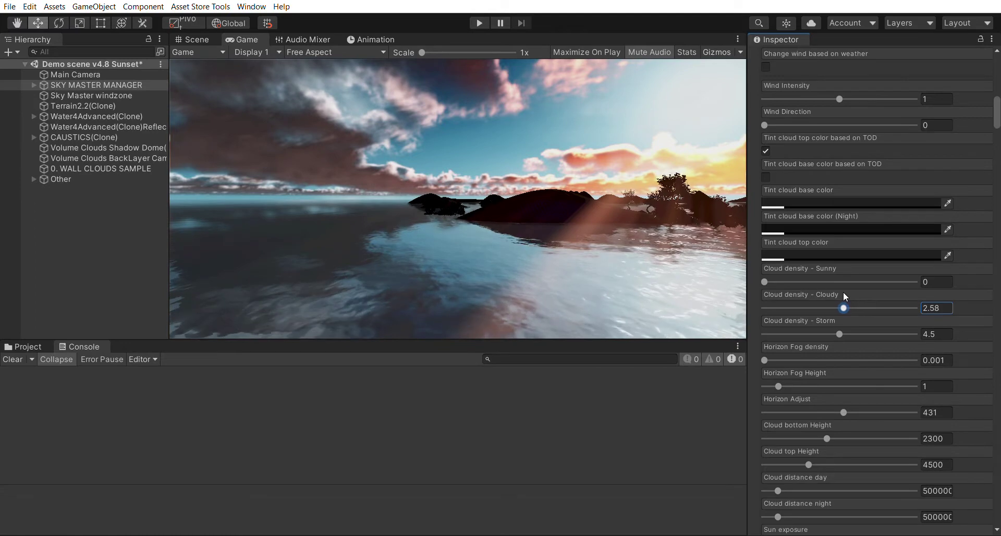
pyautogui.moveTo(768, 267); pyautogui.dragTo(756, 269)
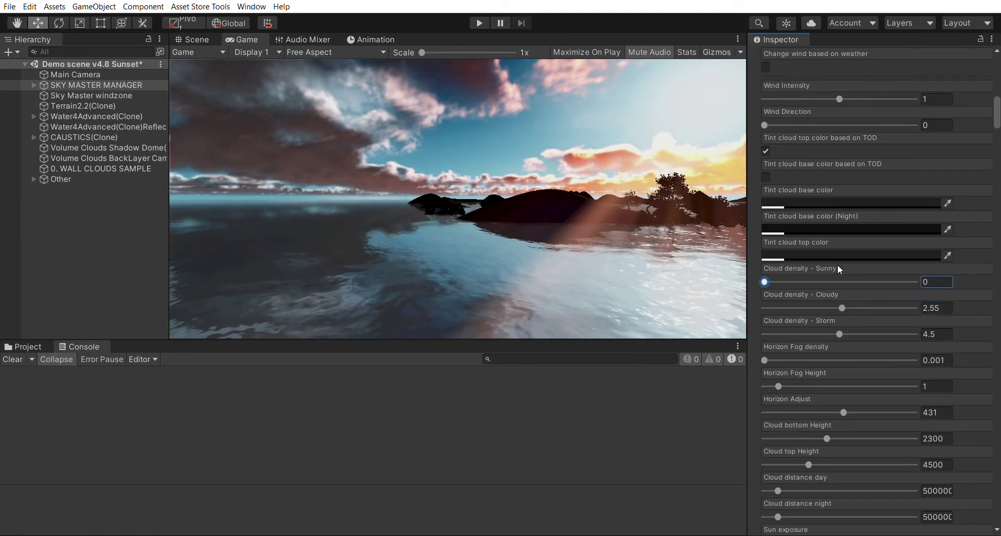
pyautogui.moveTo(842, 412); pyautogui.dragTo(841, 404)
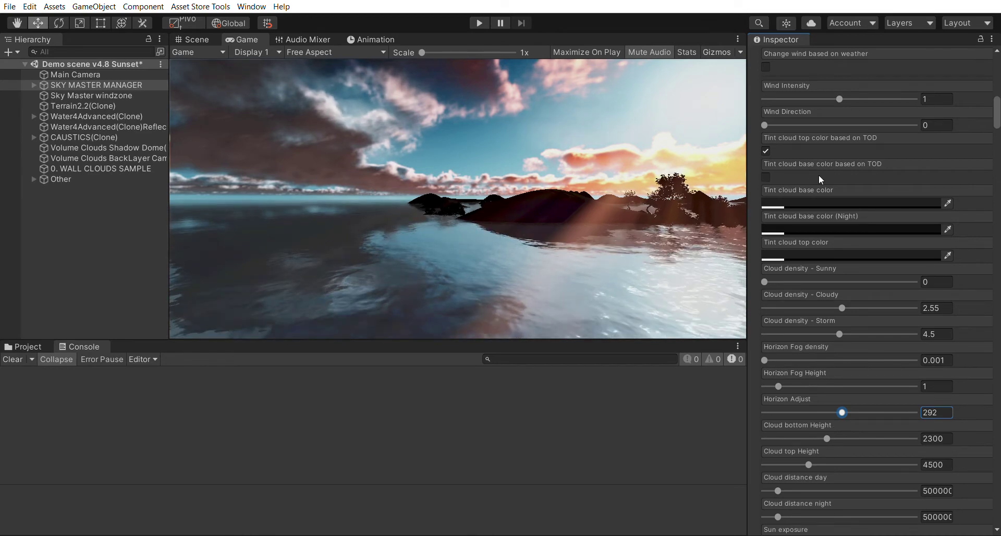
# Set daytime cloud distance to 194173, cloud top height about 4453, and lower cloud bottom height.
pyautogui.scroll(-3, 819, 174)
pyautogui.moveTo(778, 373)
pyautogui.mouseDown()
pyautogui.moveTo(817, 374)
pyautogui.moveTo(783, 359)
pyautogui.moveTo(854, 334)
pyautogui.moveTo(782, 340)
pyautogui.mouseUp()
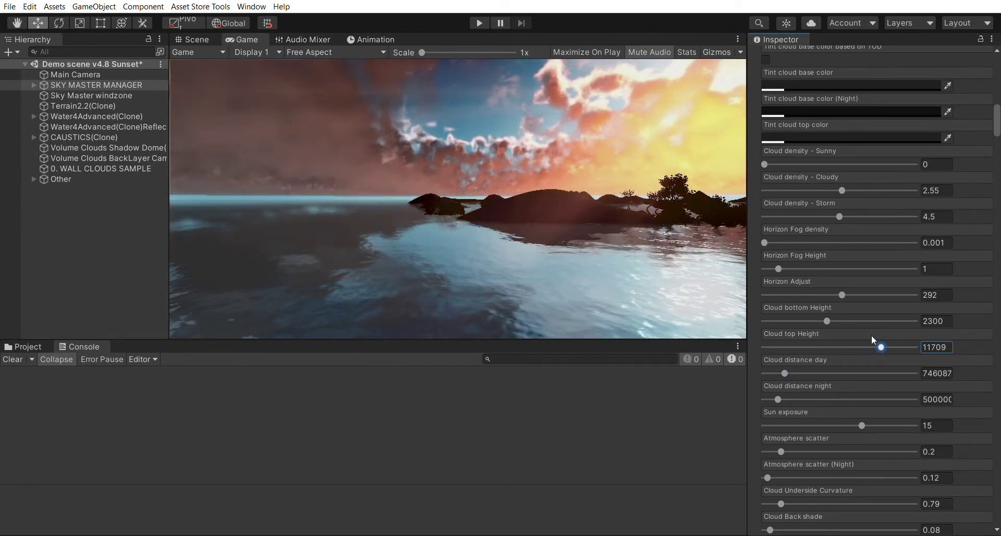
pyautogui.moveTo(782, 347); pyautogui.dragTo(809, 347)
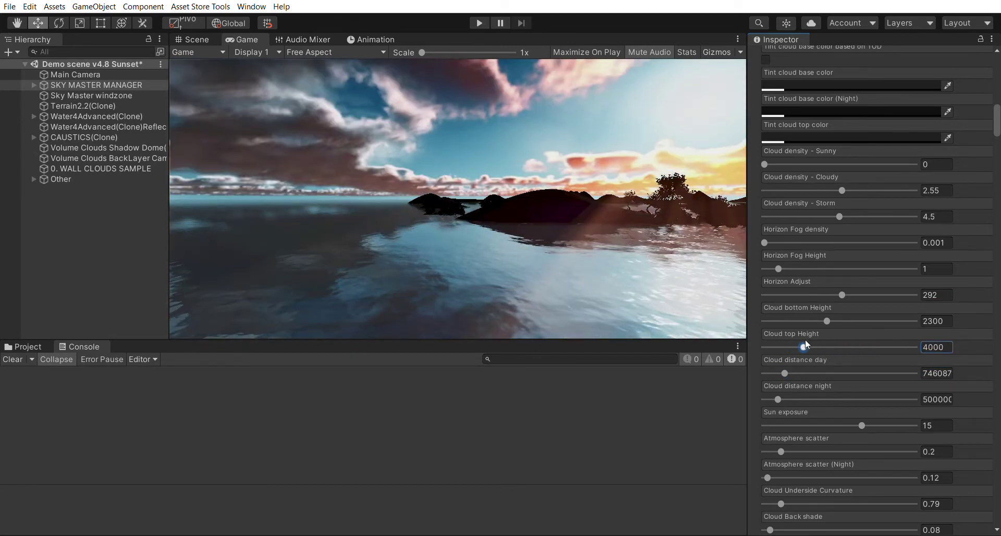
pyautogui.moveTo(827, 314); pyautogui.dragTo(816, 308)
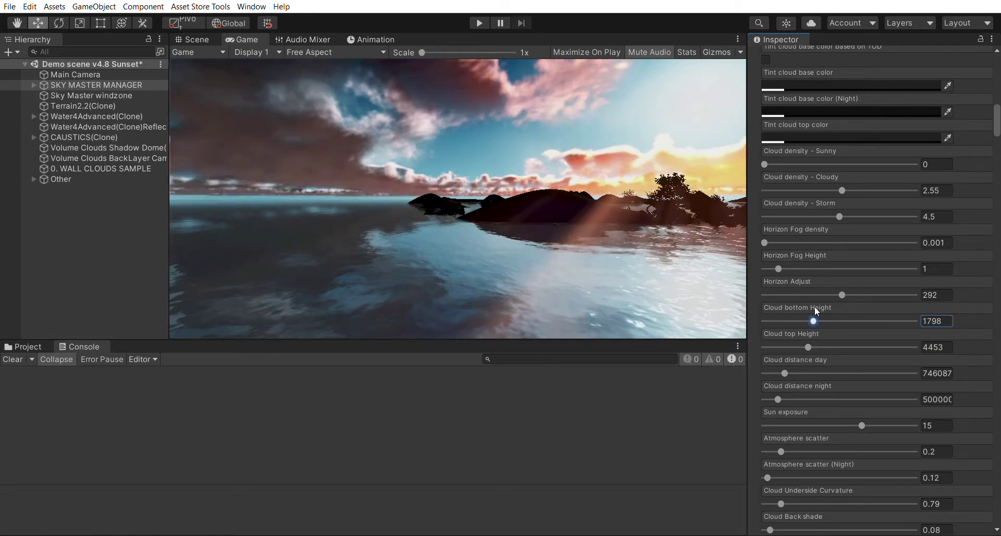
# Set night cloud back shade 0.761, underside curvature 2.69, and sun exposure 4.
pyautogui.moveTo(862, 425); pyautogui.dragTo(883, 410)
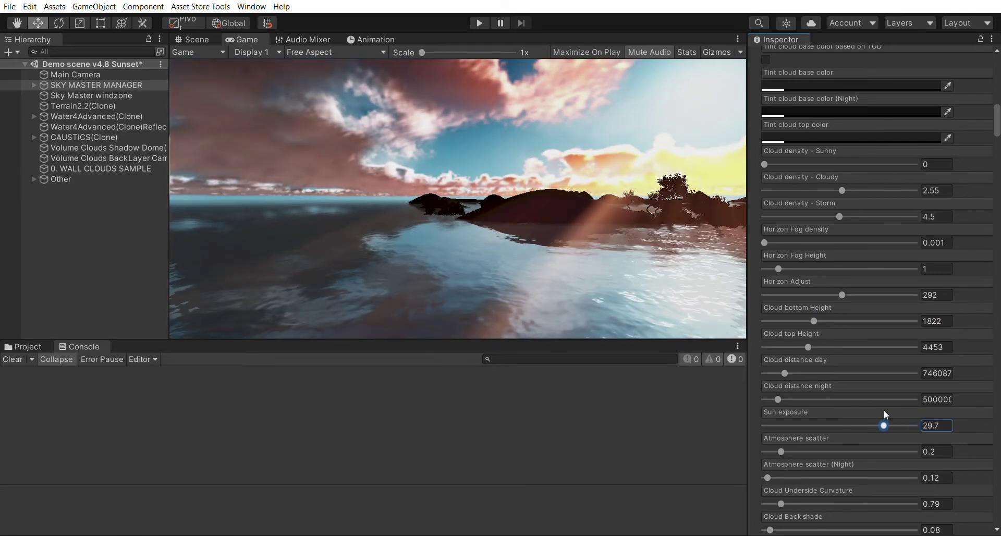
pyautogui.scroll(-5, 883, 410)
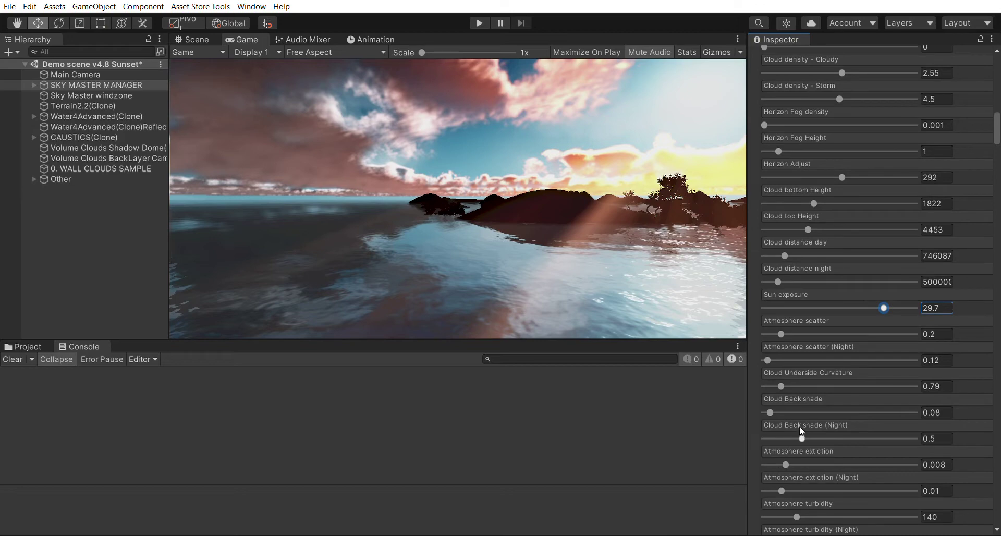
pyautogui.moveTo(802, 438); pyautogui.dragTo(787, 451)
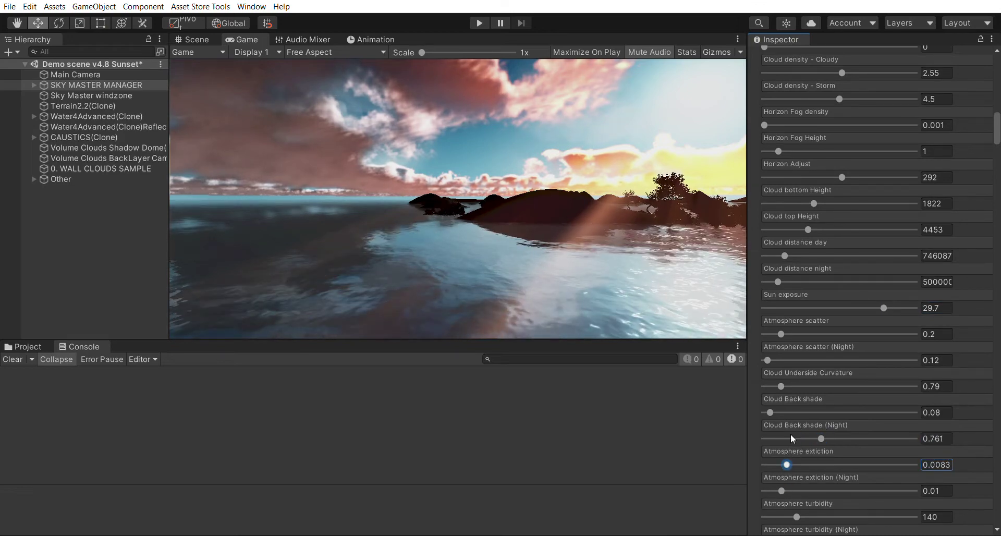
pyautogui.moveTo(781, 373); pyautogui.dragTo(816, 378)
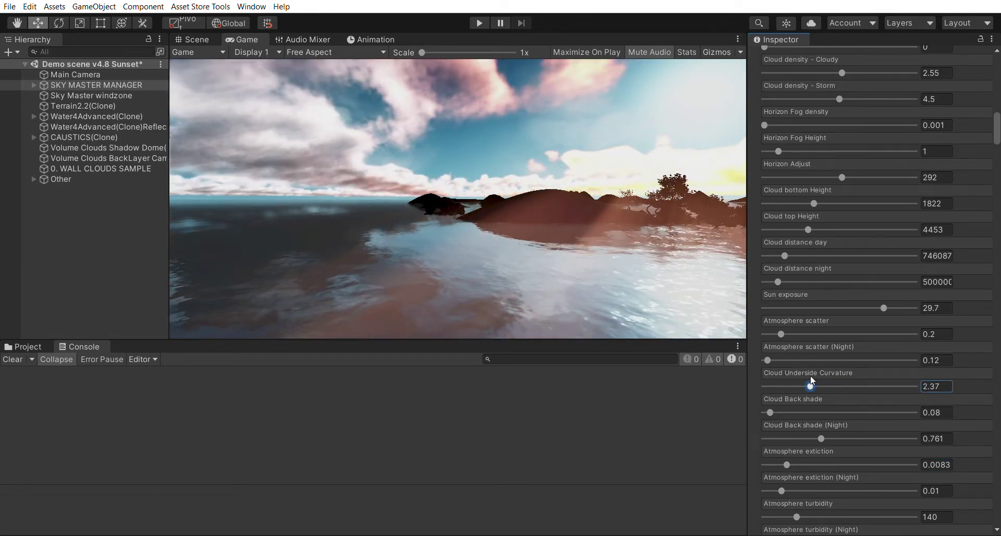
pyautogui.click(843, 308)
pyautogui.moveTo(837, 296); pyautogui.dragTo(844, 294)
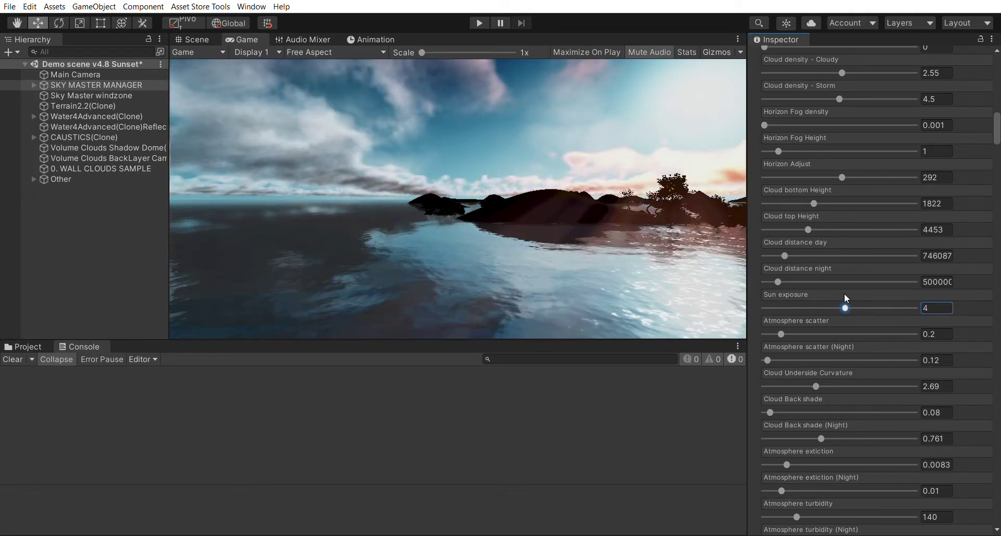
# Set Luminance 0.34, Luminance factor 0.11, Sun spread 0.566 and Sun bias 0.56, then select Main Camera.
pyautogui.scroll(-5, 835, 344)
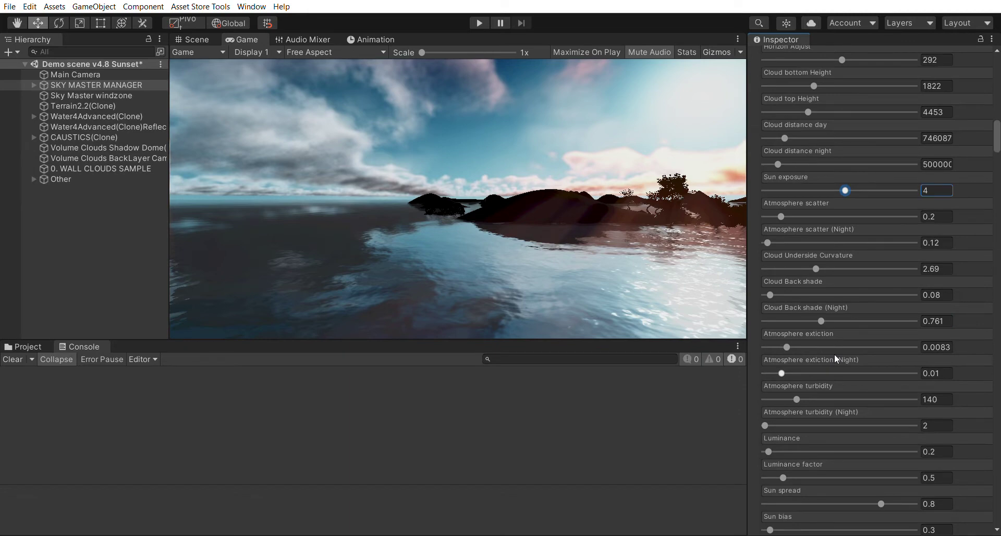
pyautogui.moveTo(769, 451)
pyautogui.mouseDown()
pyautogui.moveTo(818, 451)
pyautogui.moveTo(762, 434)
pyautogui.moveTo(774, 435)
pyautogui.mouseUp()
pyautogui.moveTo(782, 477)
pyautogui.mouseDown()
pyautogui.moveTo(817, 468)
pyautogui.moveTo(771, 463)
pyautogui.mouseUp()
pyautogui.moveTo(884, 497)
pyautogui.mouseDown()
pyautogui.moveTo(796, 489)
pyautogui.moveTo(912, 487)
pyautogui.moveTo(843, 489)
pyautogui.mouseUp()
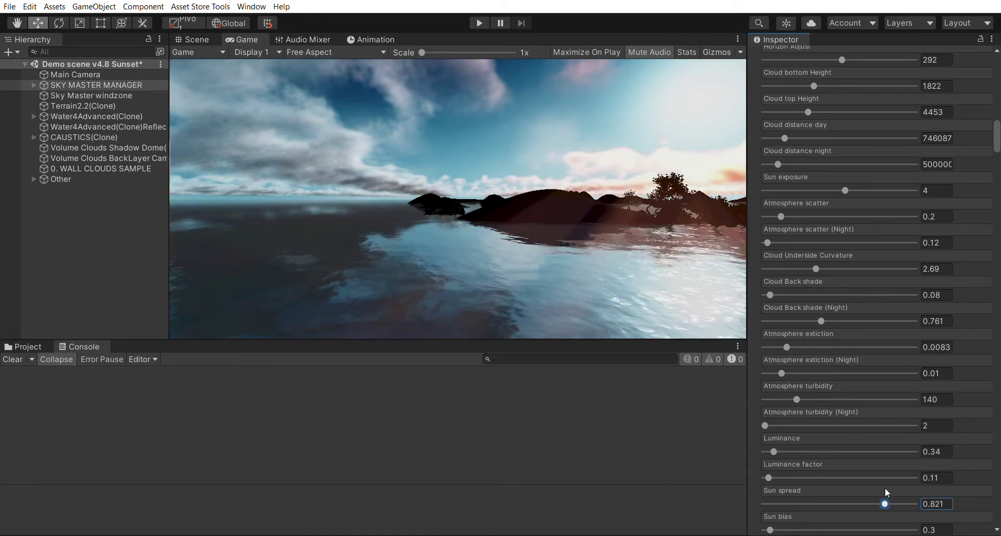
pyautogui.scroll(-4, 842, 489)
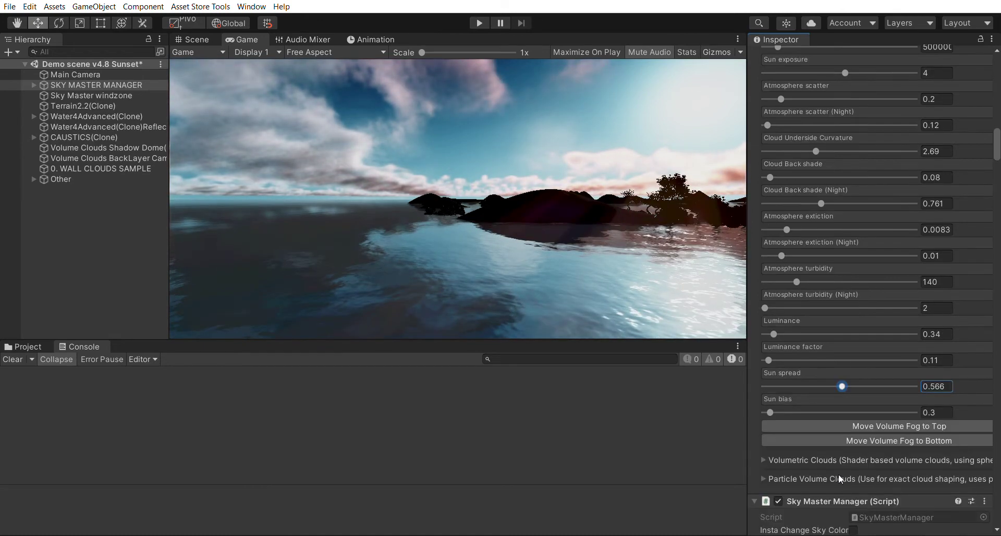
pyautogui.moveTo(771, 412); pyautogui.dragTo(777, 406)
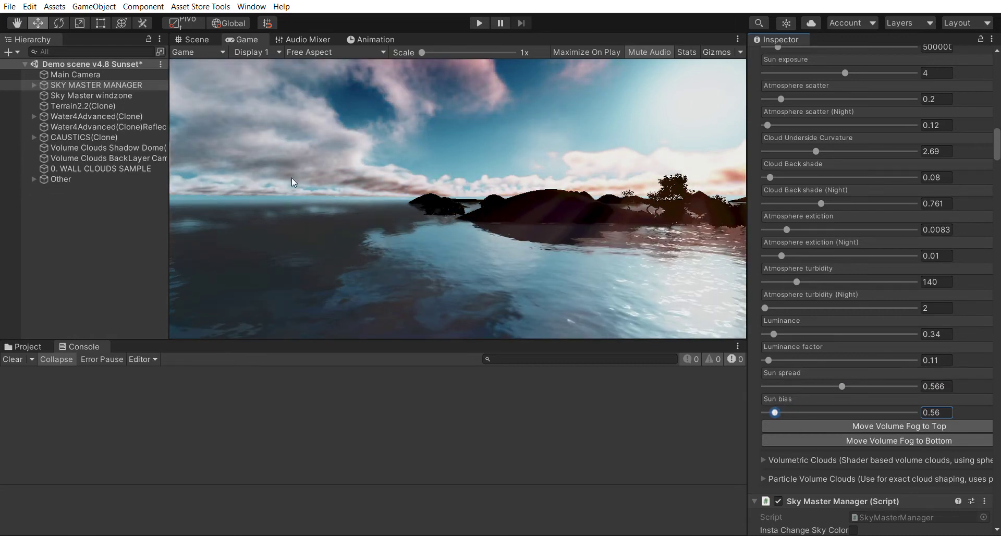
pyautogui.click(111, 73)
# Change the Main Camera cloud script's Horizon Y Adjust from 292 to 222.
pyautogui.scroll(10, 917, 315)
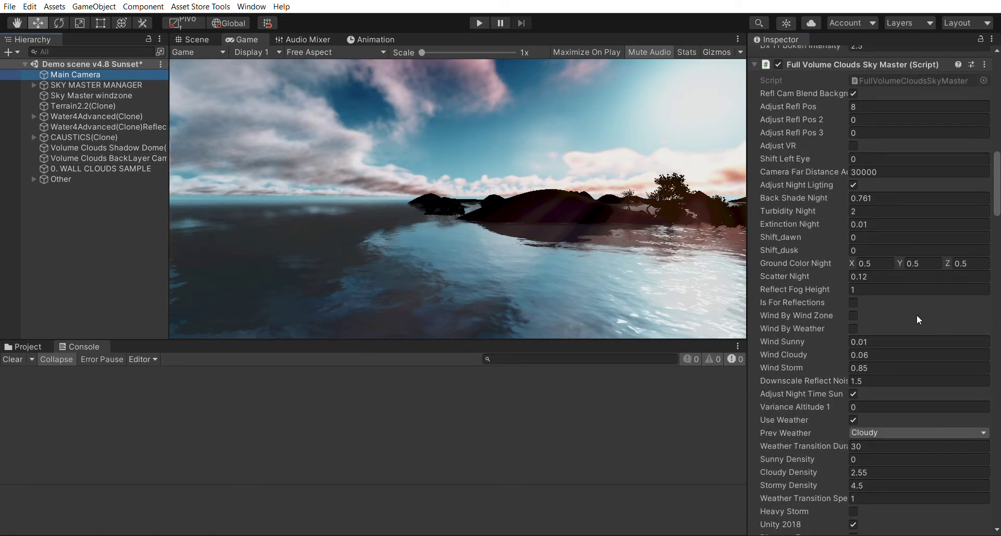
pyautogui.scroll(8, 917, 315)
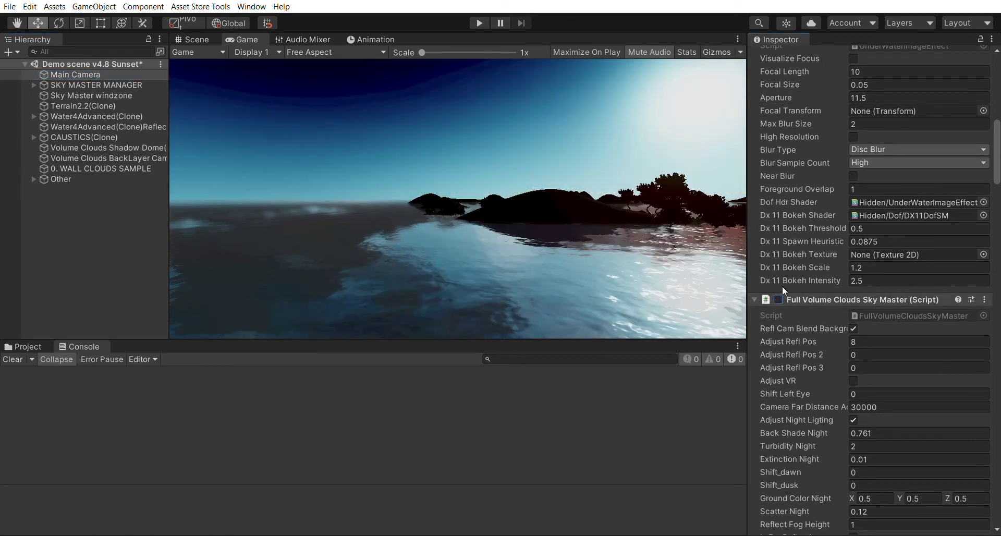
pyautogui.scroll(-5, 852, 298)
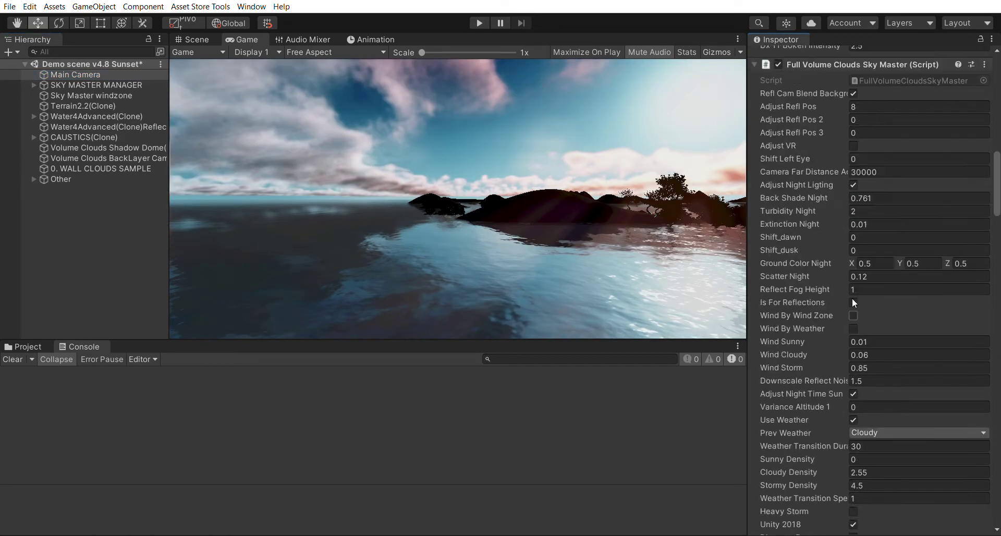
pyautogui.scroll(-5, 852, 298)
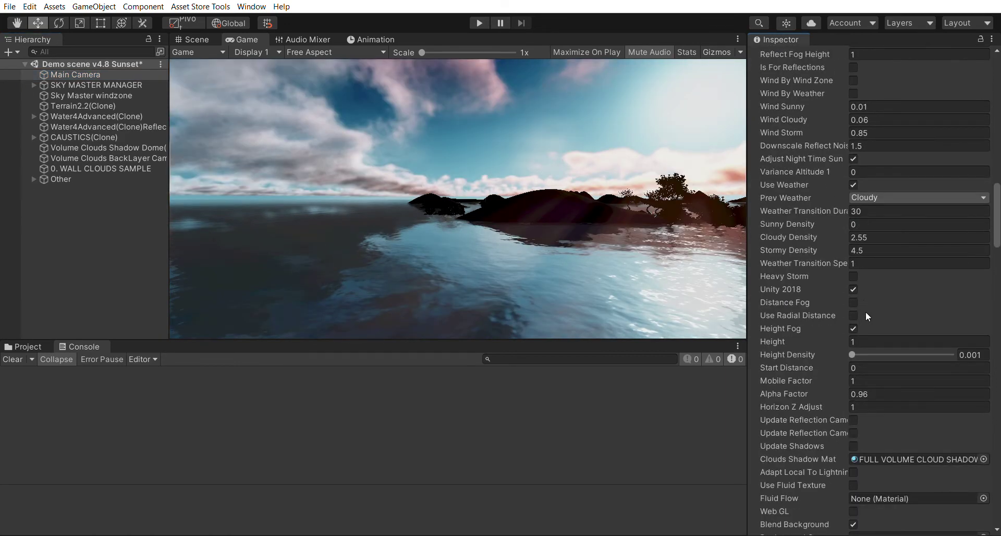
pyautogui.scroll(-3, 865, 311)
pyautogui.scroll(-5, 869, 317)
pyautogui.scroll(-2, 874, 321)
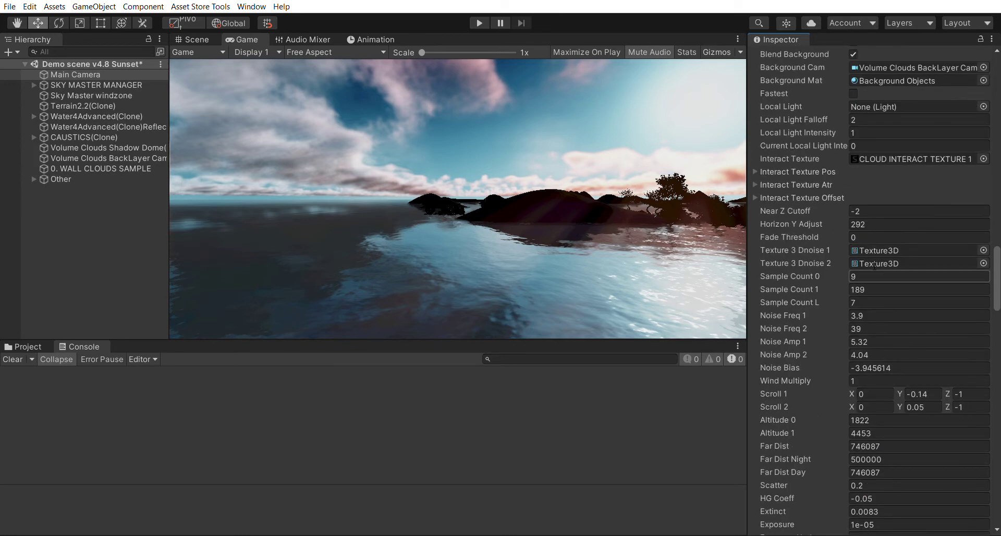
pyautogui.click(855, 224)
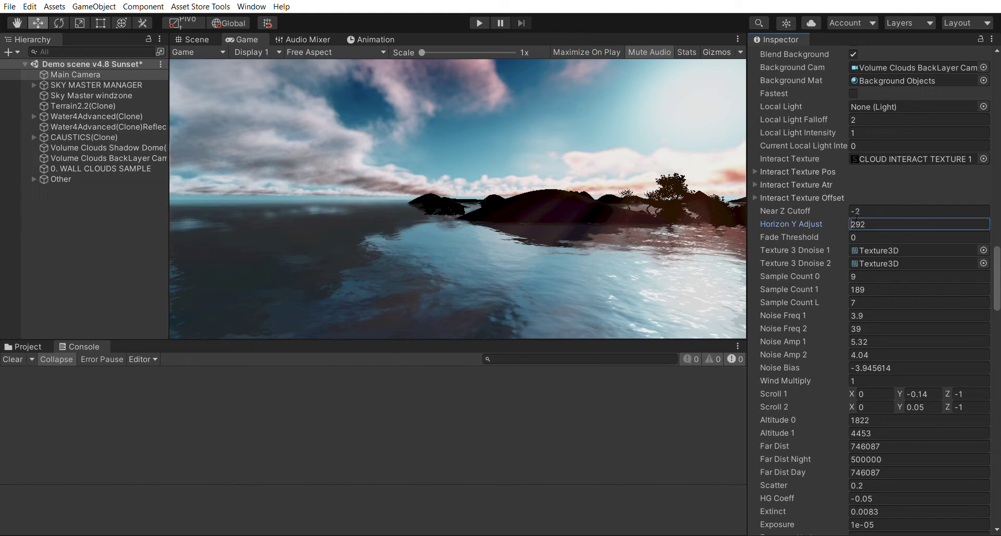
pyautogui.write('22')
pyautogui.press('Return')
pyautogui.write('222')
pyautogui.click(877, 205)
pyautogui.click(876, 205)
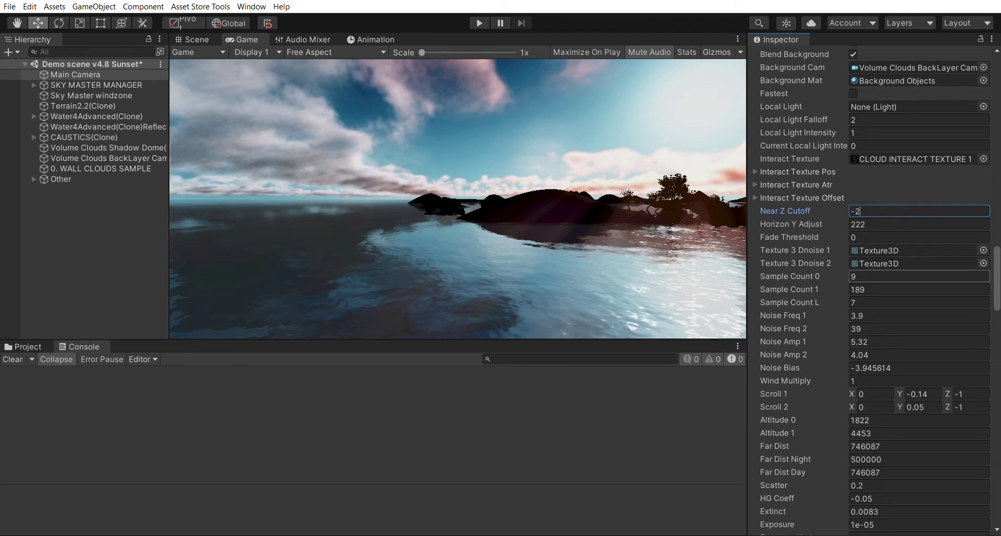
pyautogui.scroll(5, 888, 258)
pyautogui.scroll(-4, 889, 262)
pyautogui.scroll(-6, 889, 262)
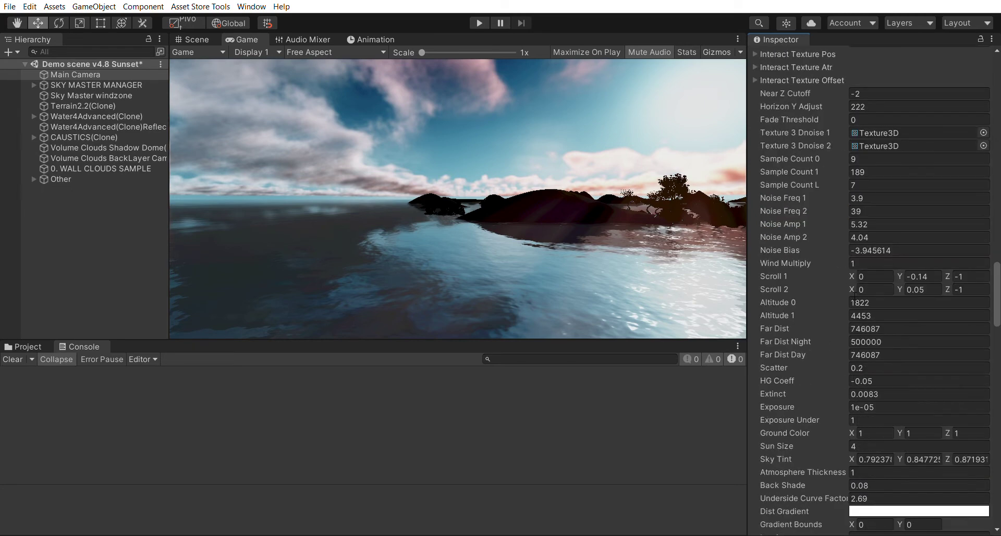
# Try edits to Altitude 0 and Far Dist, reverting Far Dist to 746087.
pyautogui.write('3')
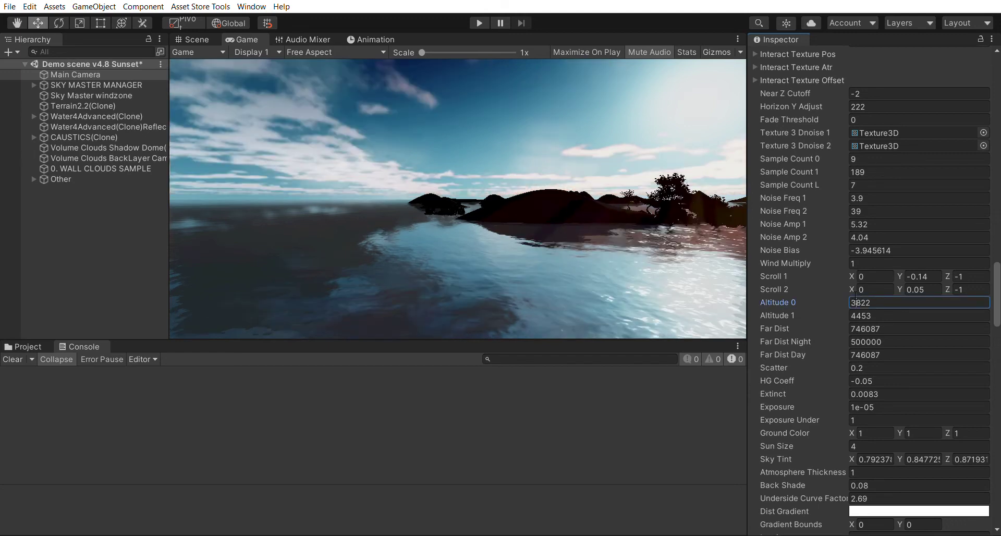
pyautogui.click(860, 341)
pyautogui.moveTo(861, 329); pyautogui.dragTo(846, 317)
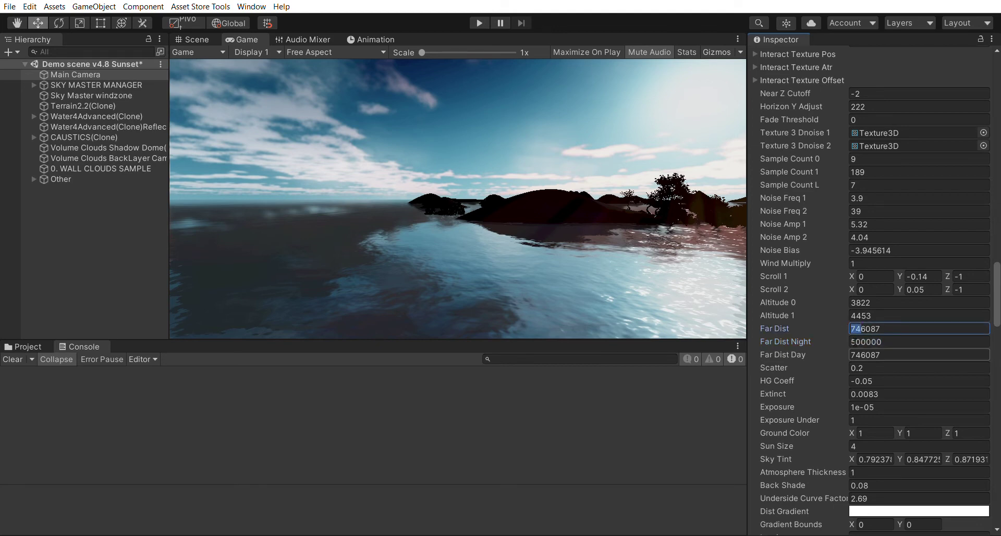
pyautogui.write('1')
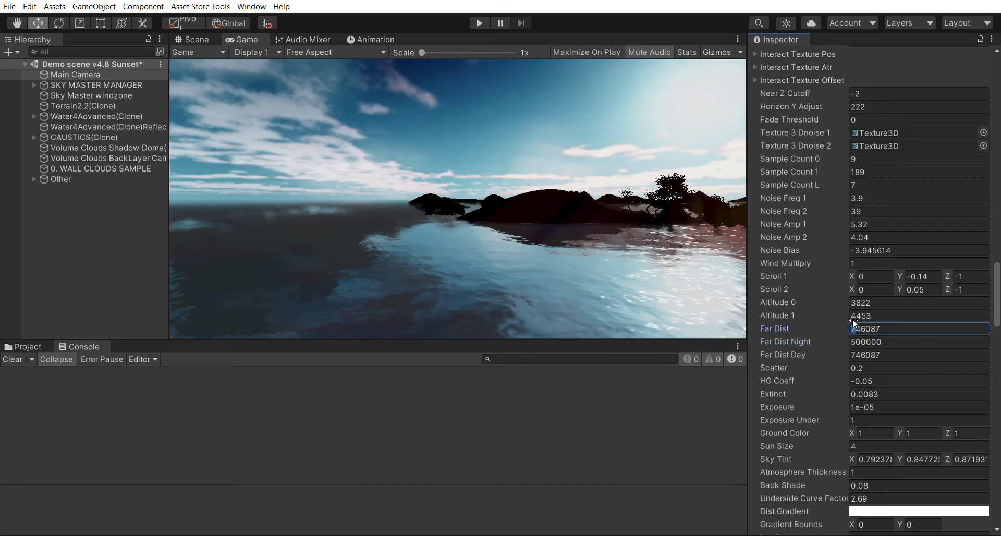
pyautogui.write('4')
pyautogui.hotkey('ctrl', 'z')
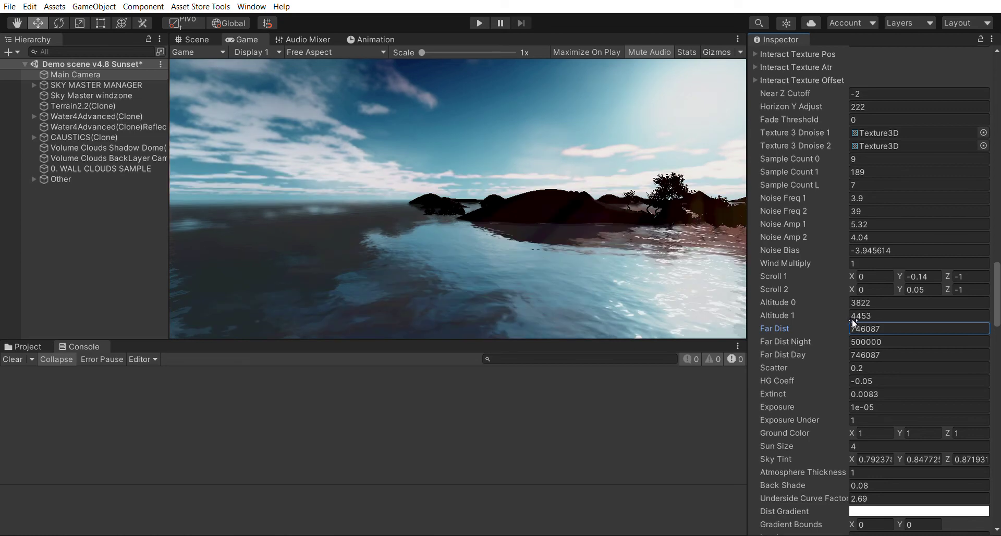
# Set Scatter to 0.3 and Sun Size to 0.87, undoing the Altitude and Ground Color trials.
pyautogui.click(872, 363)
pyautogui.hotkey('ctrl', 'z')
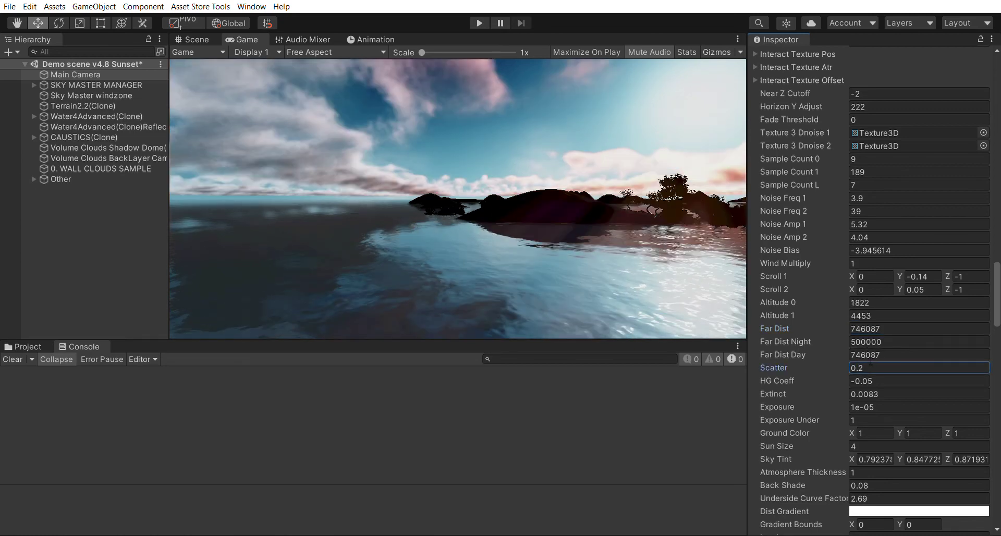
pyautogui.write('0.3')
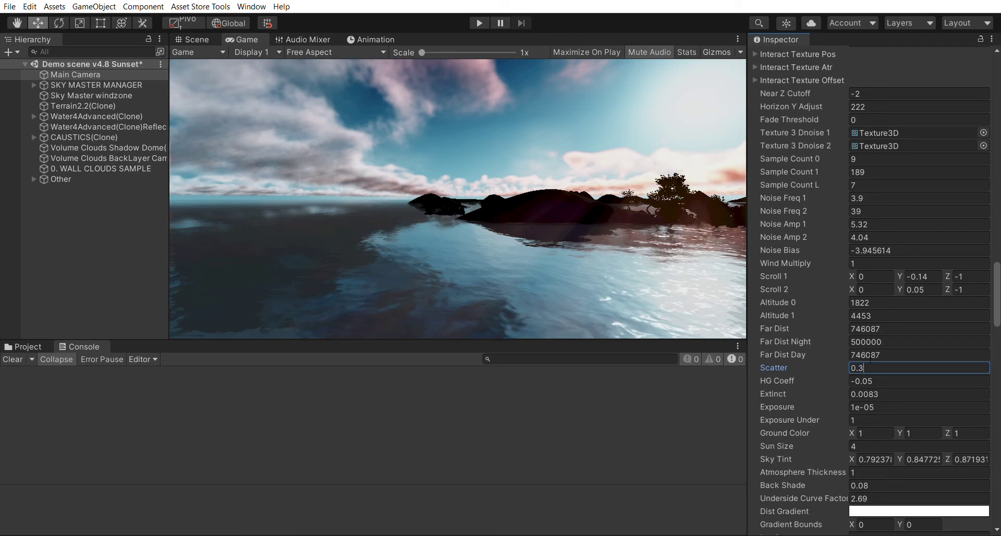
pyautogui.moveTo(845, 365); pyautogui.dragTo(845, 367)
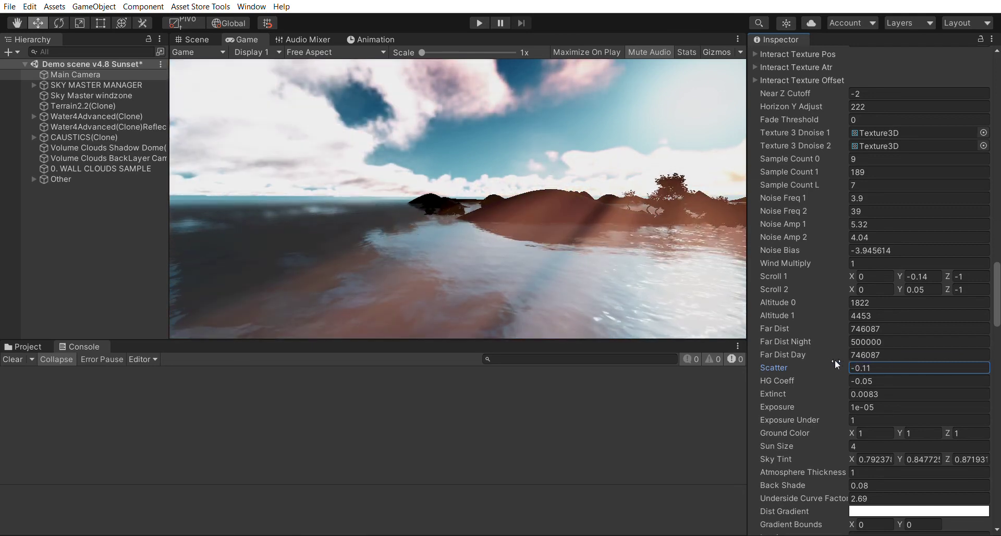
pyautogui.hotkey('ctrl', 'z')
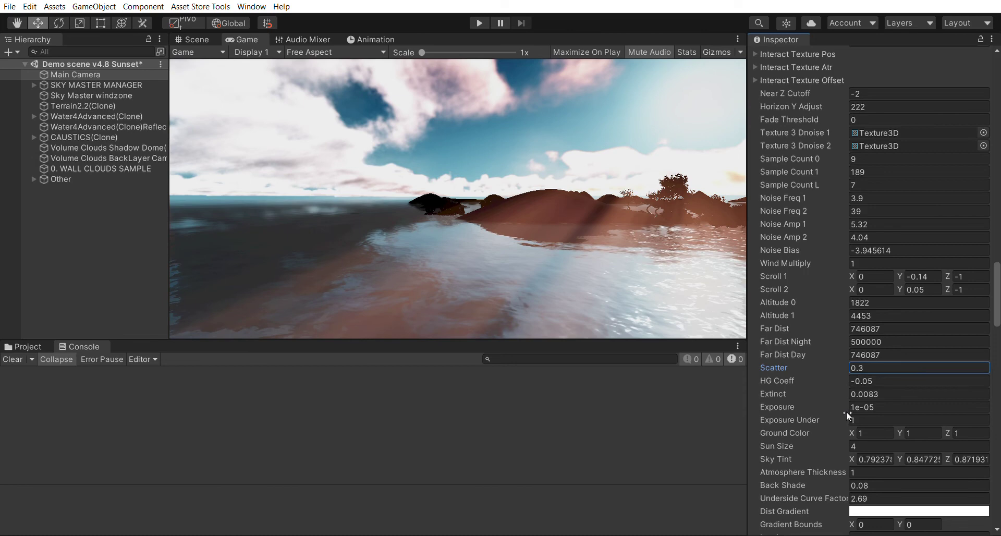
pyautogui.moveTo(851, 433); pyautogui.dragTo(17, 425)
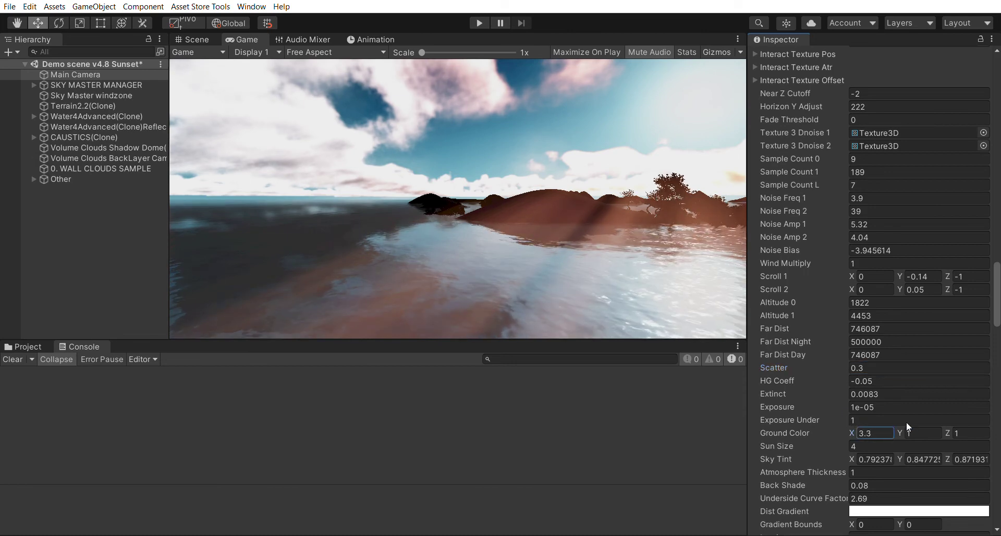
pyautogui.hotkey('ctrl', 'z')
pyautogui.moveTo(834, 446)
pyautogui.mouseDown()
pyautogui.moveTo(764, 433)
pyautogui.moveTo(780, 434)
pyautogui.mouseUp()
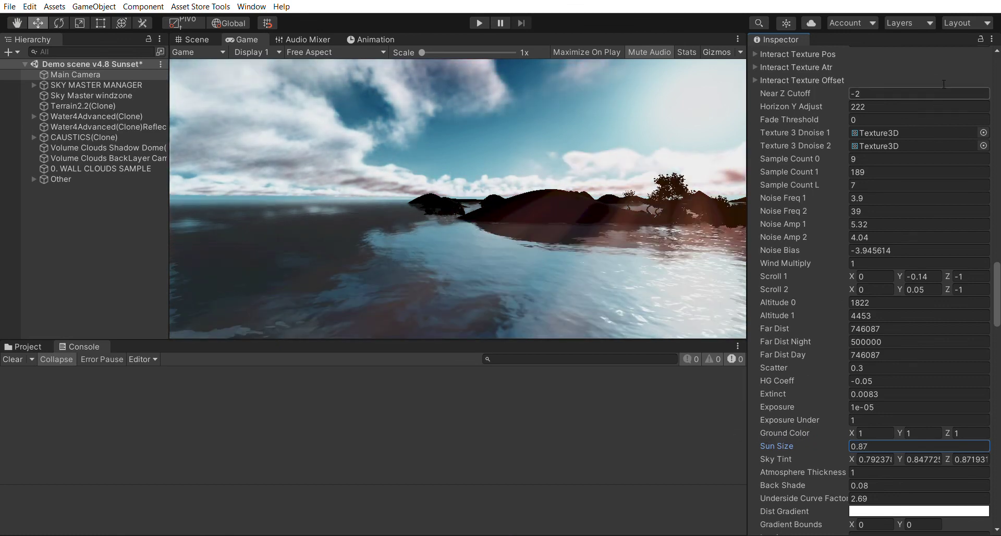